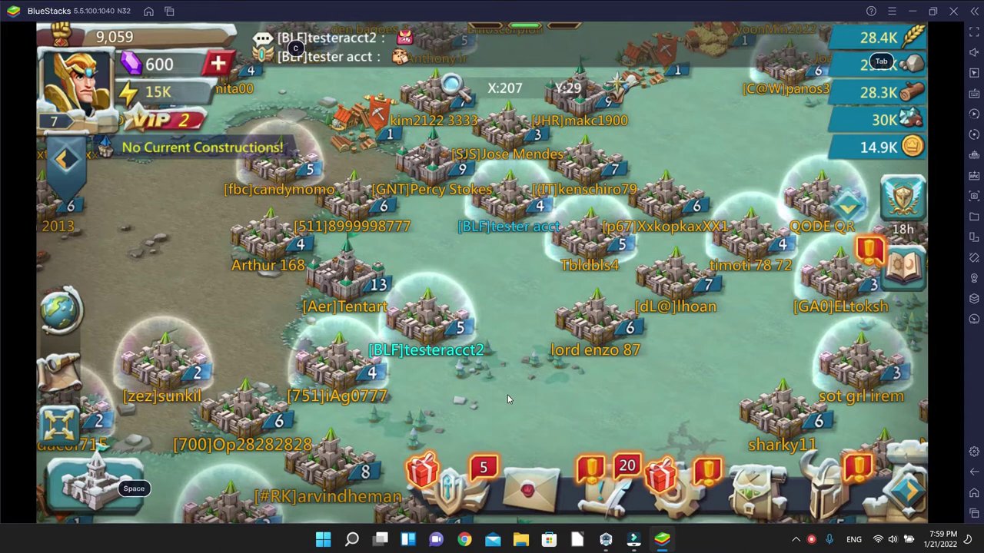
Inspect the map details of the testeracct2 and tester acct castles, closing each one
left_click(428, 336)
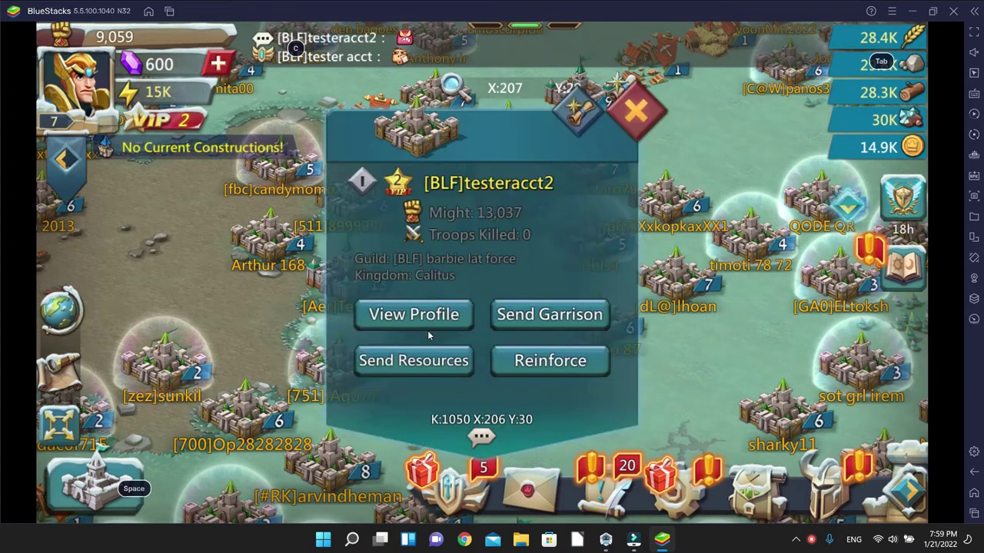
left_click(635, 121)
left_click(521, 230)
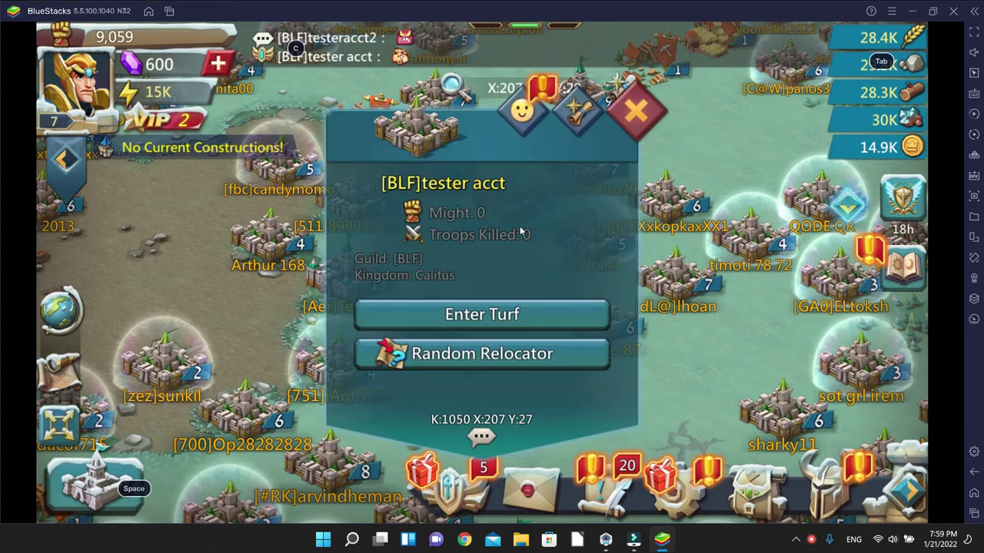
left_click(632, 114)
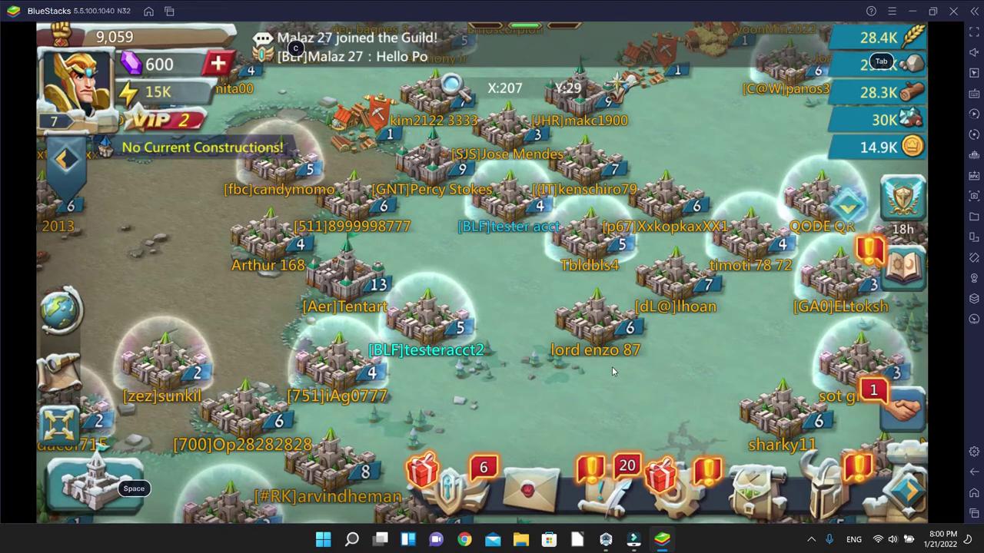
Switch to Lords Mobile Bot and open the testeracct2 account in a maximized window
mouse_move(605, 540)
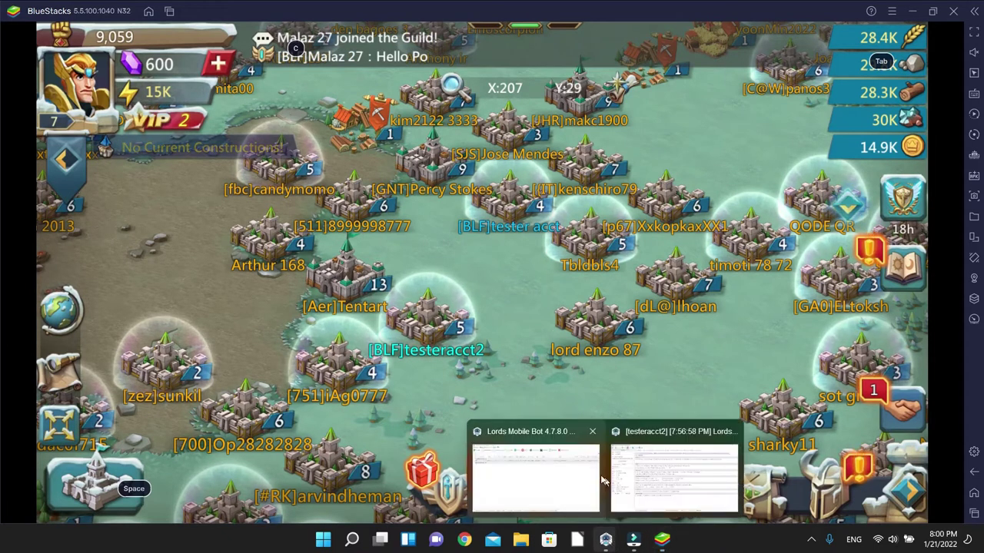
left_click(585, 474)
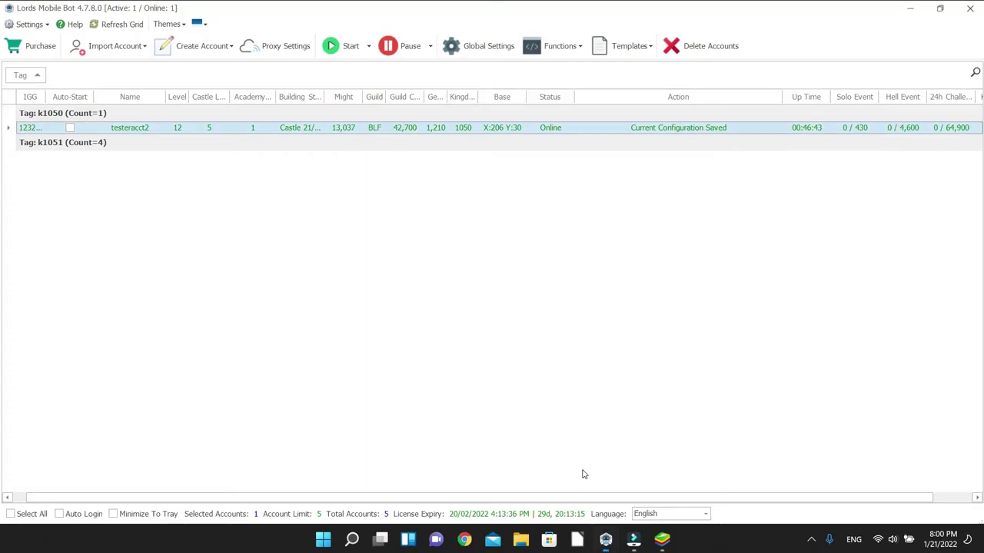
double_click(291, 129)
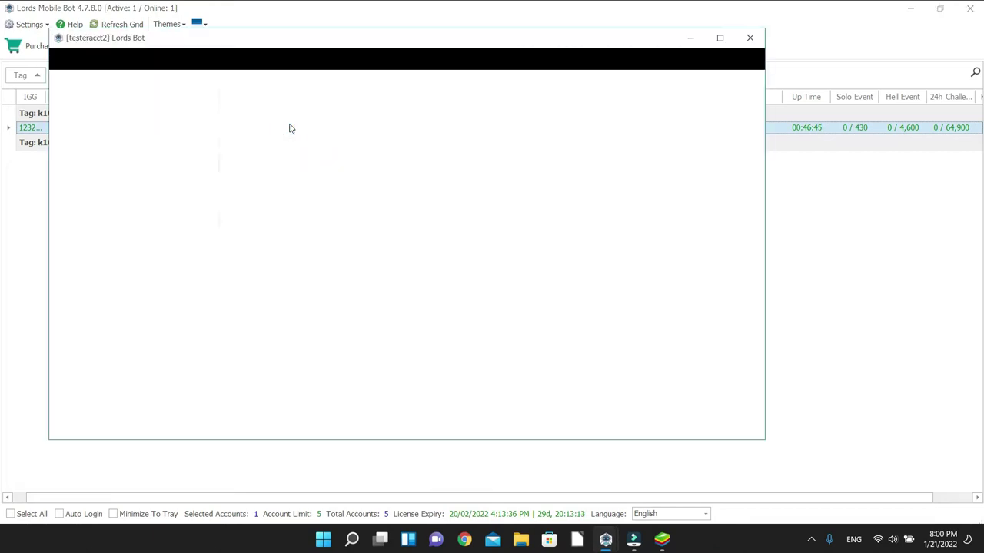
double_click(670, 37)
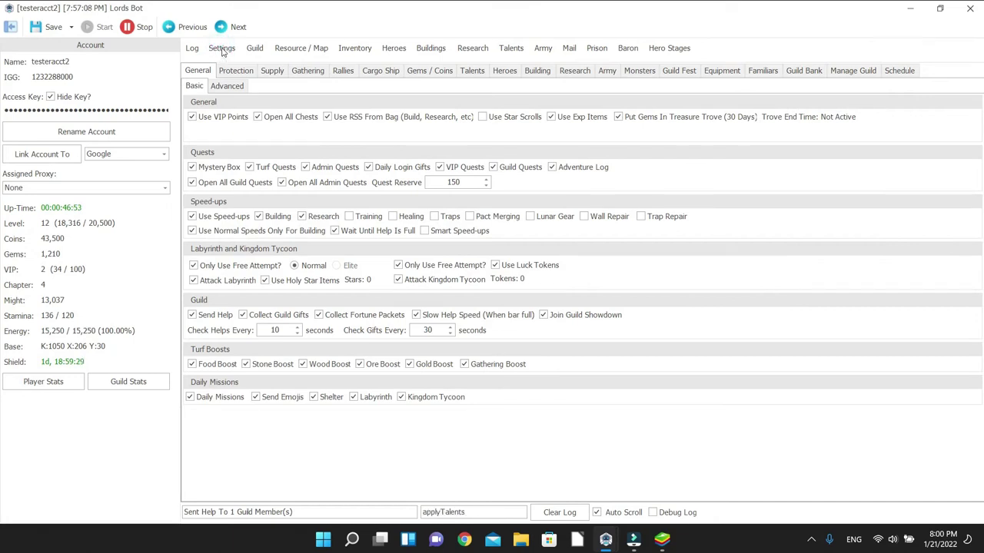
Retrieve the account's migration costs for kingdoms 1 to 20
left_click(286, 48)
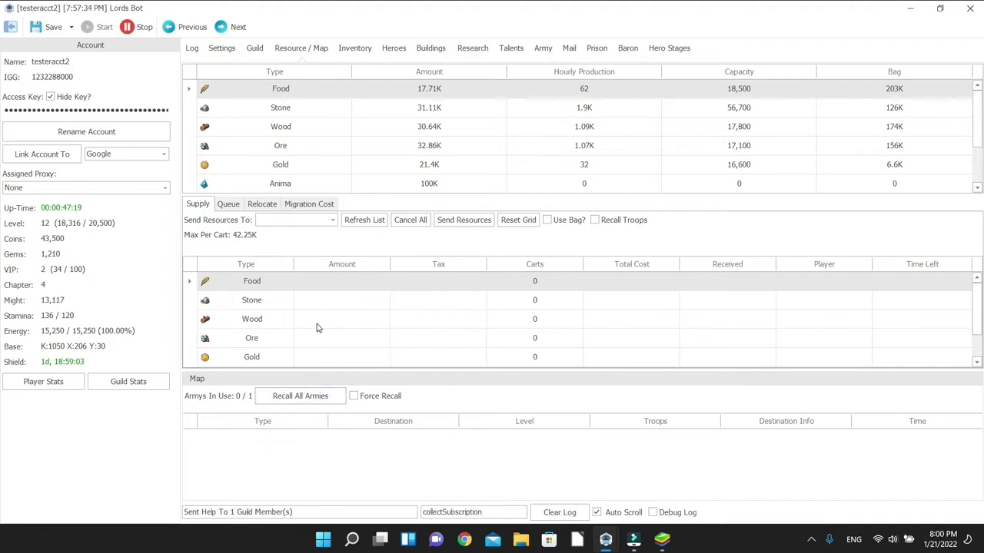
left_click(228, 206)
left_click(259, 206)
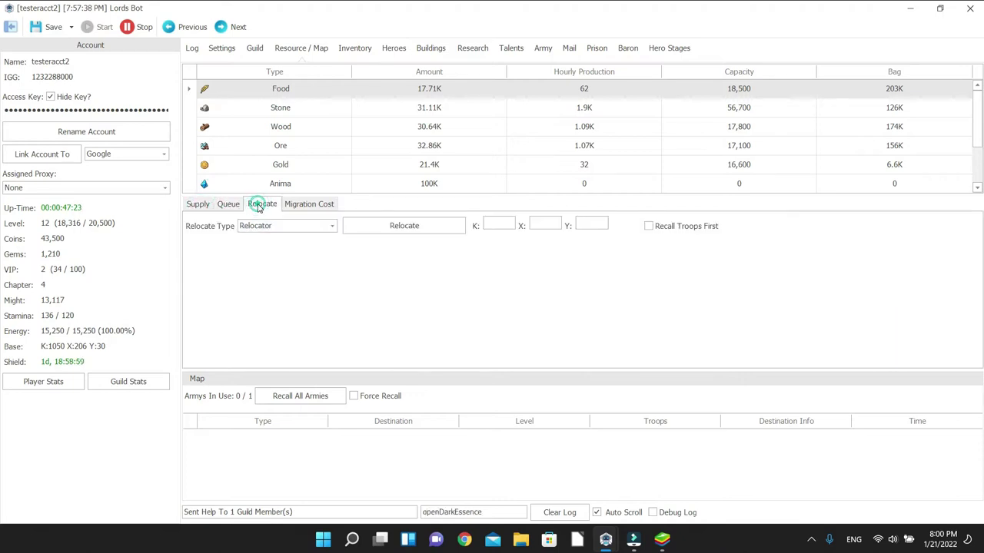
left_click(305, 208)
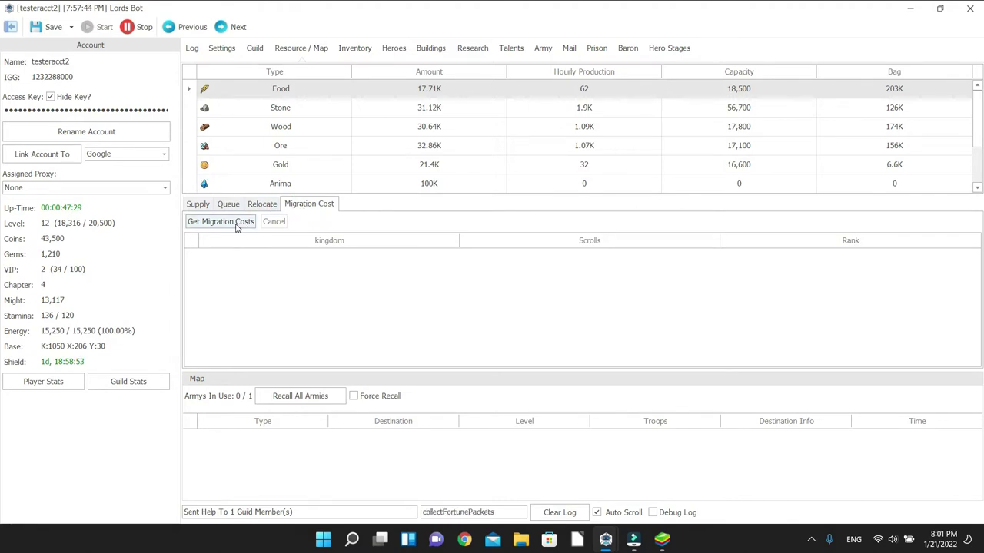
left_click(237, 223)
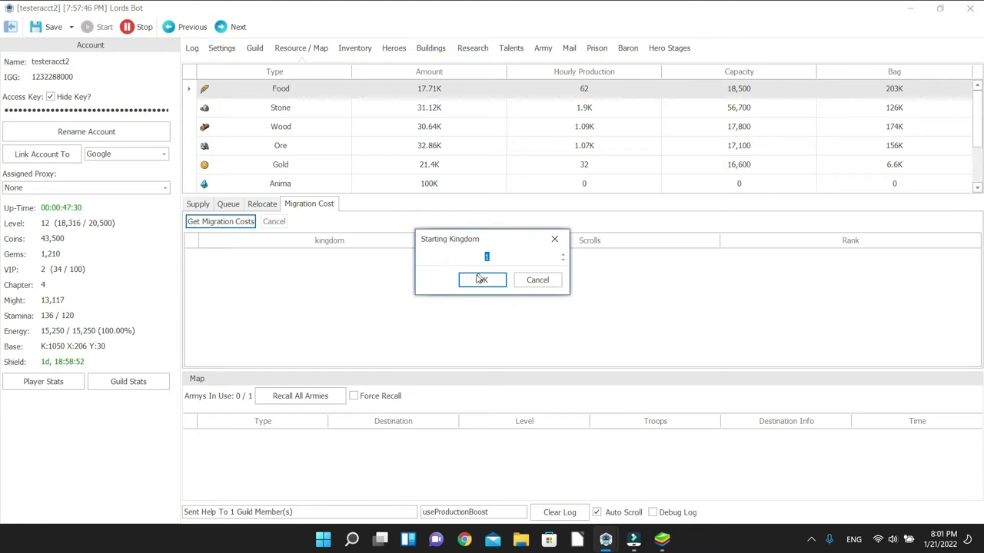
left_click(482, 280)
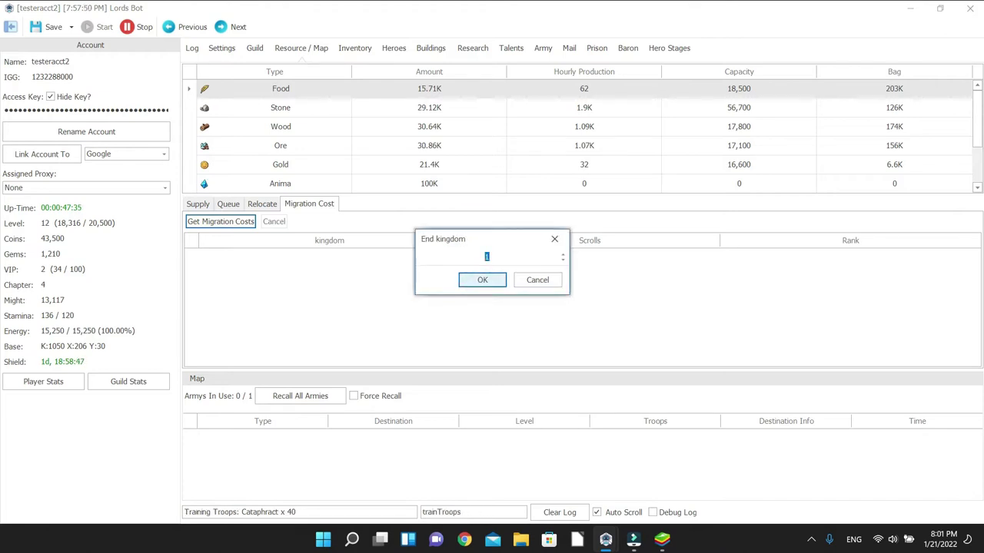
left_click(483, 280)
left_click(483, 282)
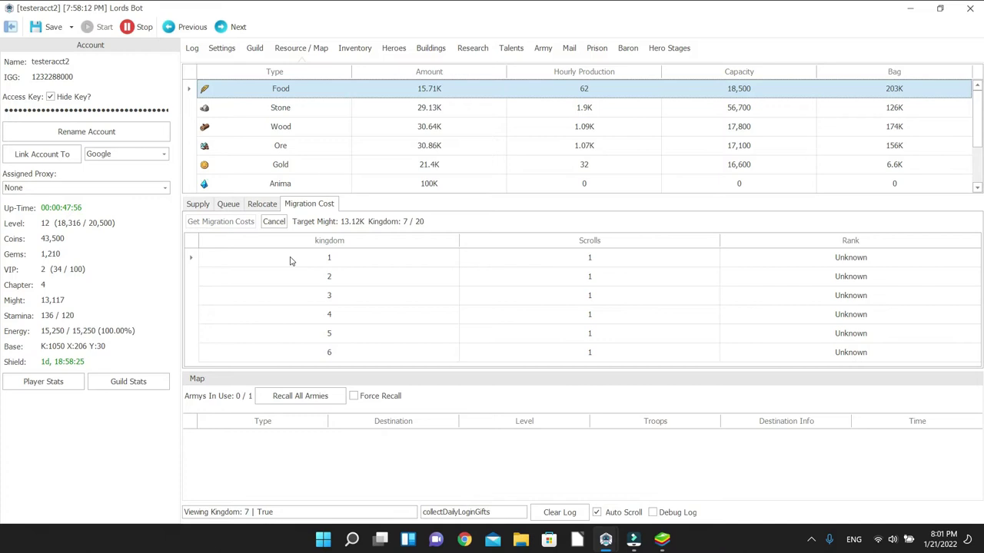
Review the relocation coordinate options, turning Recall Troops First on and back off
left_click(262, 205)
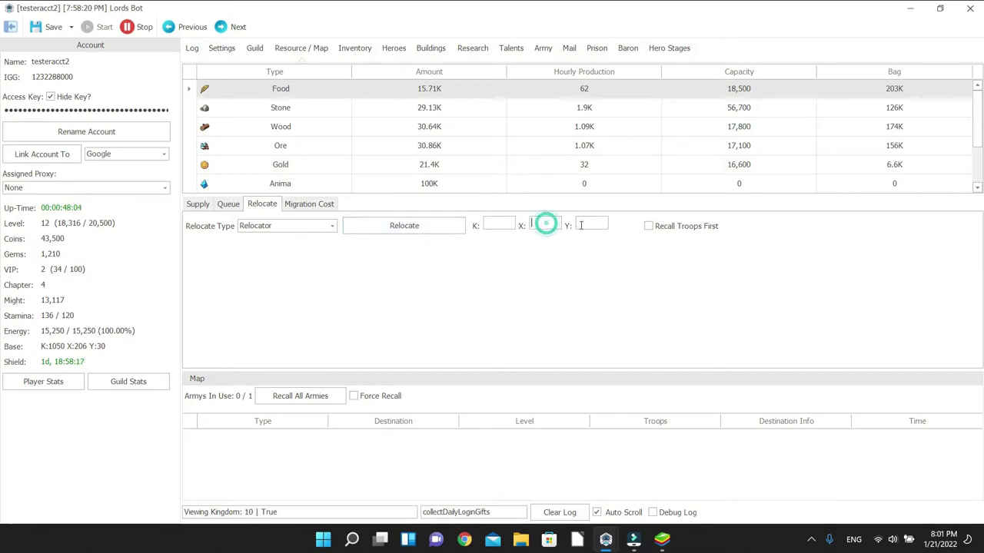
left_click(650, 230)
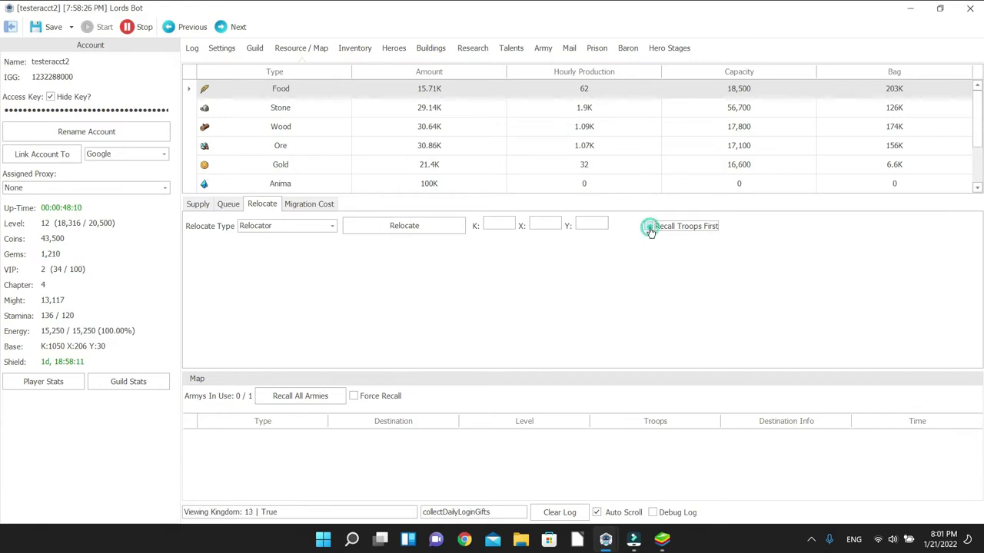
left_click(650, 231)
left_click(498, 223)
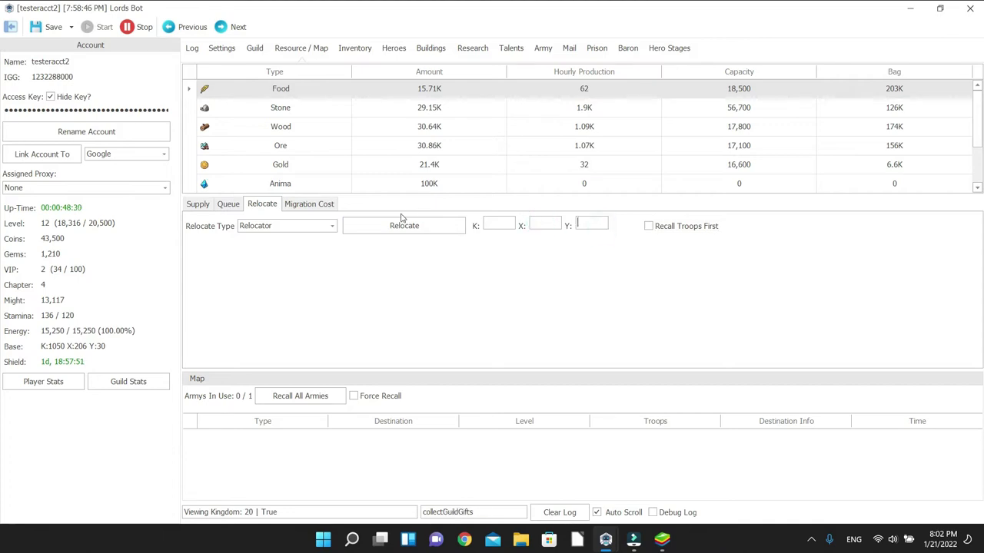
Try the Random Relocator, Migration Scroll and Novice Relocator relocation types and return to Relocator
left_click(316, 227)
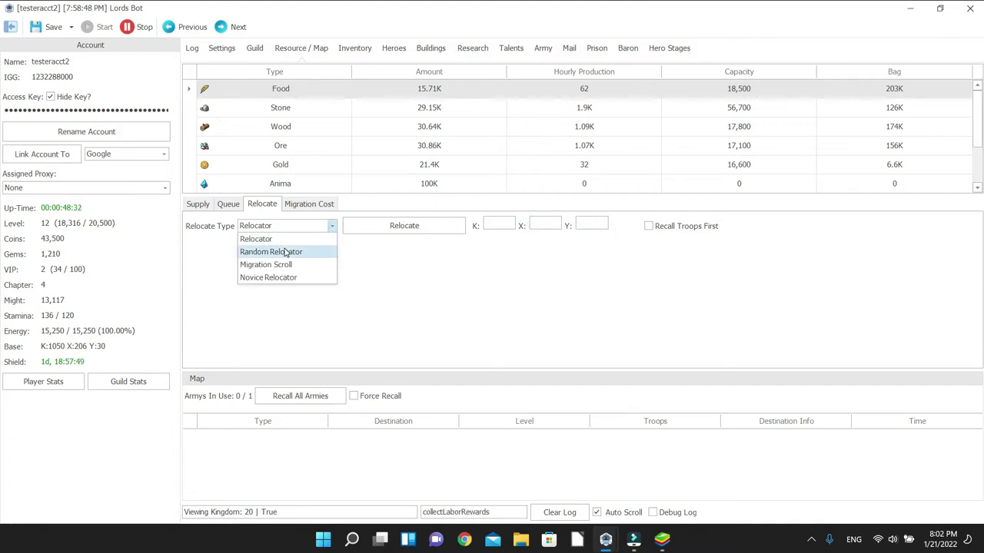
left_click(284, 252)
left_click(496, 224)
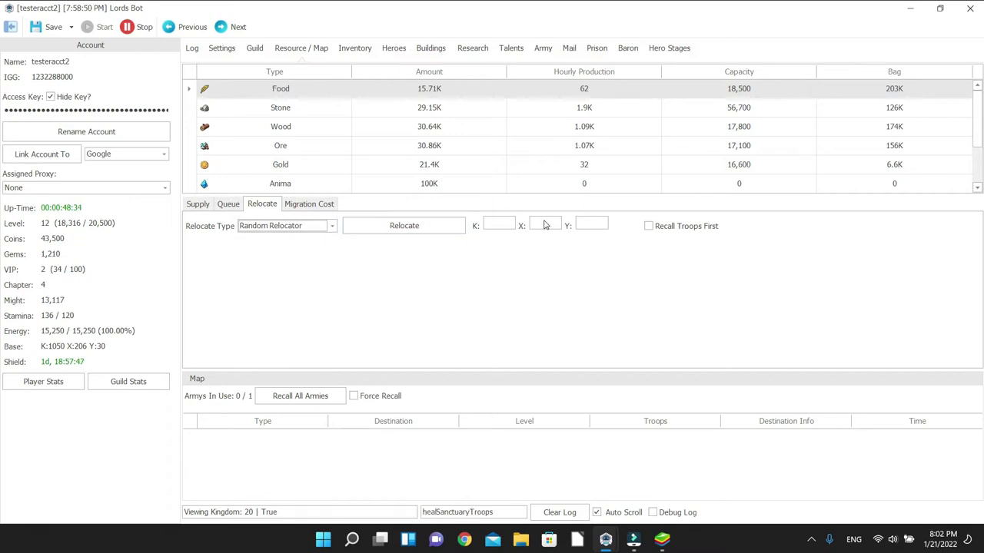
left_click(584, 224)
left_click(501, 224)
left_click(285, 227)
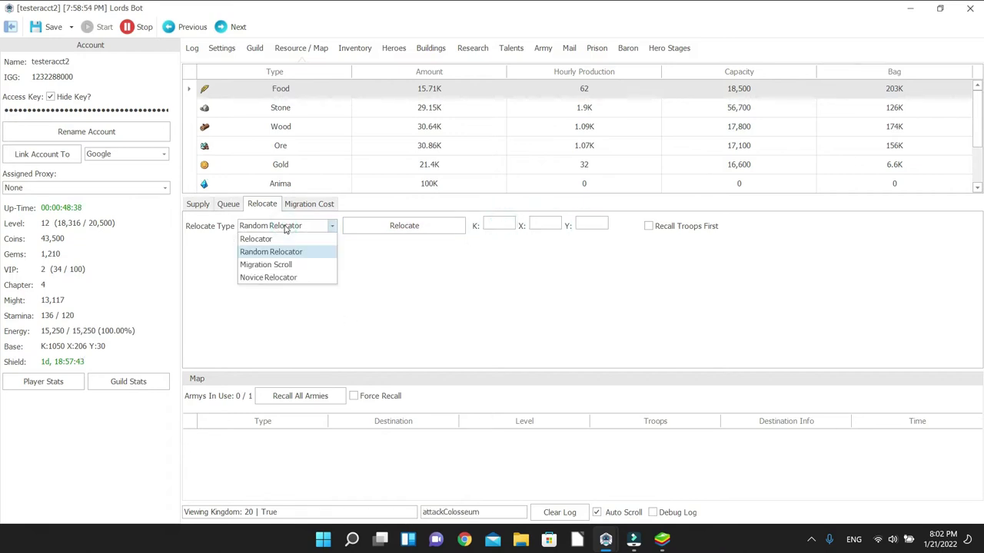
left_click(277, 266)
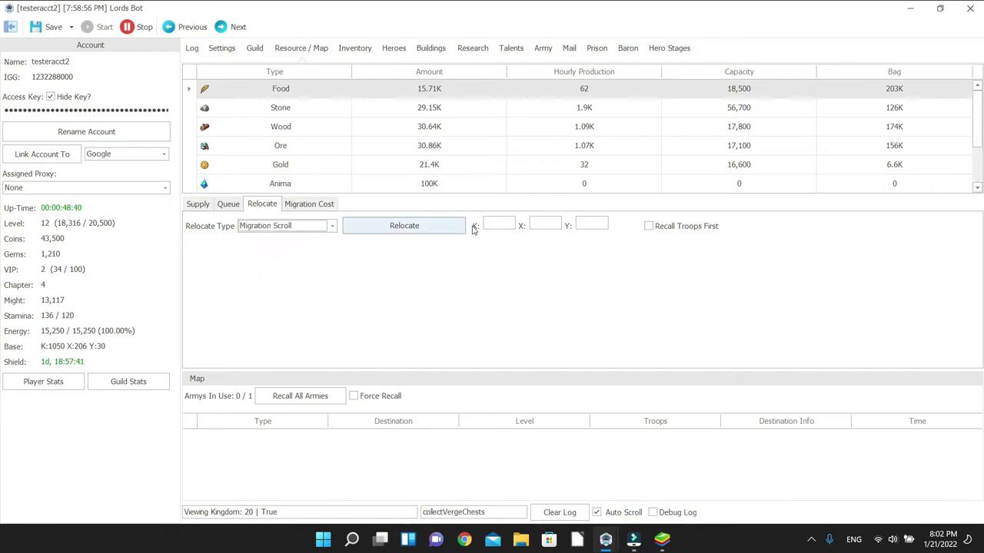
left_click(307, 230)
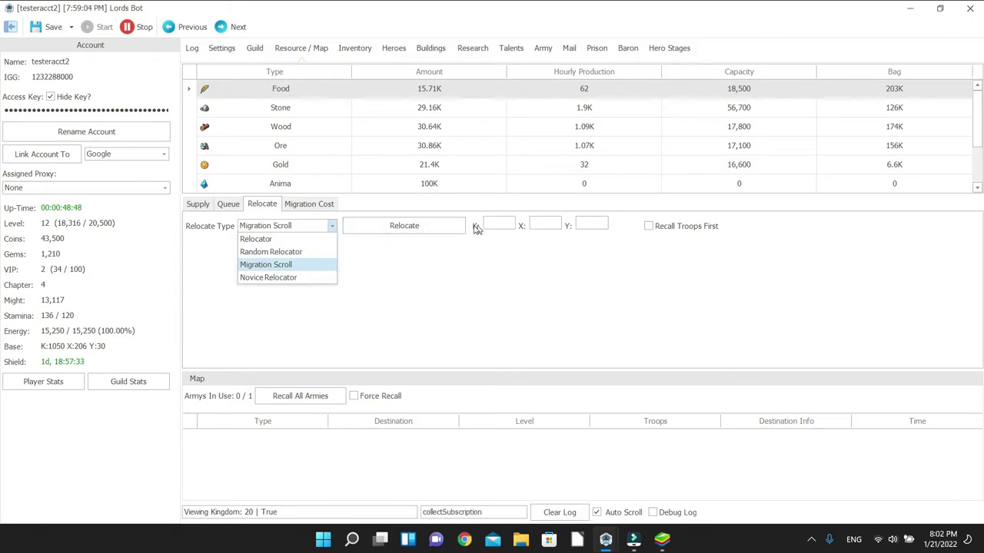
left_click(303, 277)
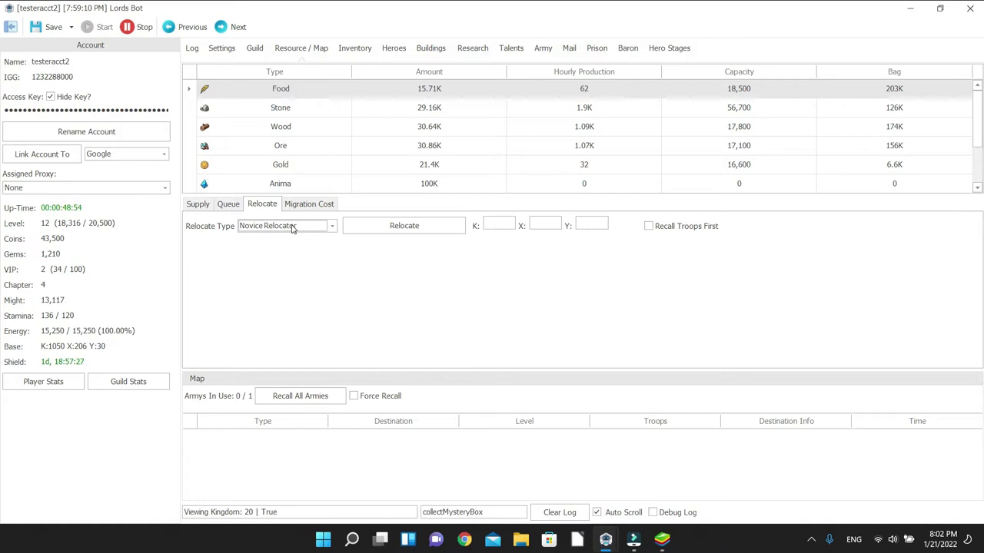
left_click(292, 228)
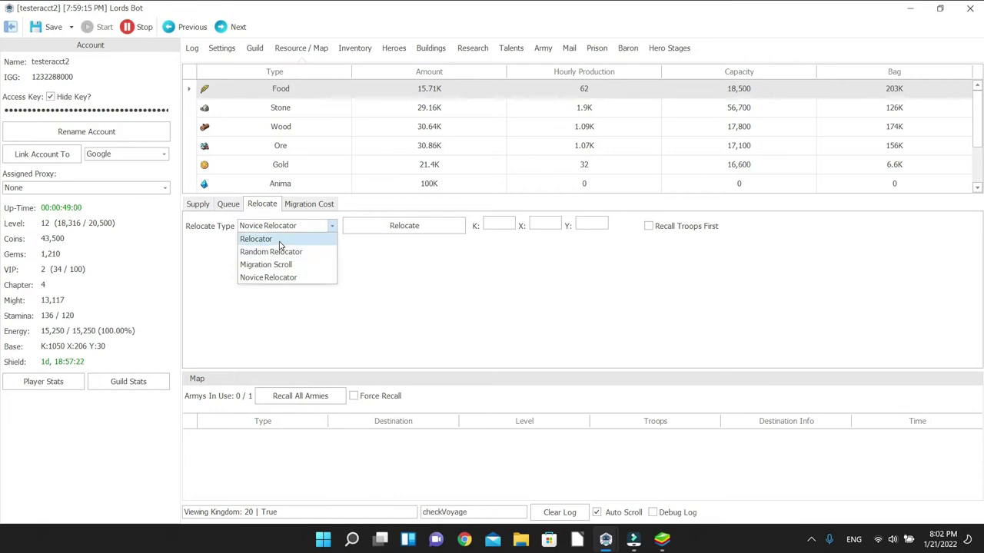
left_click(280, 246)
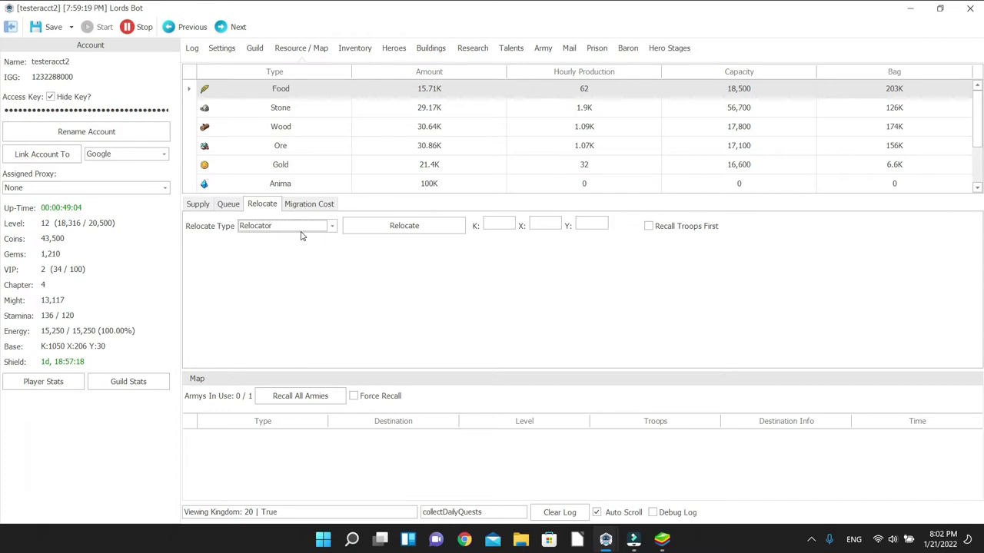
Look through the account's bag inventory by category, from unique items to materials, and return to the unique items
left_click(357, 47)
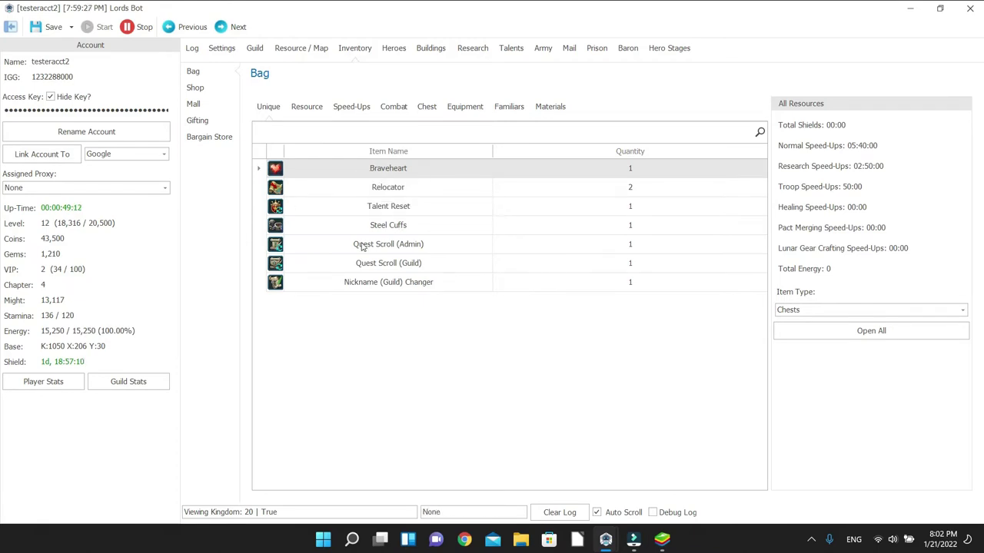
left_click(309, 107)
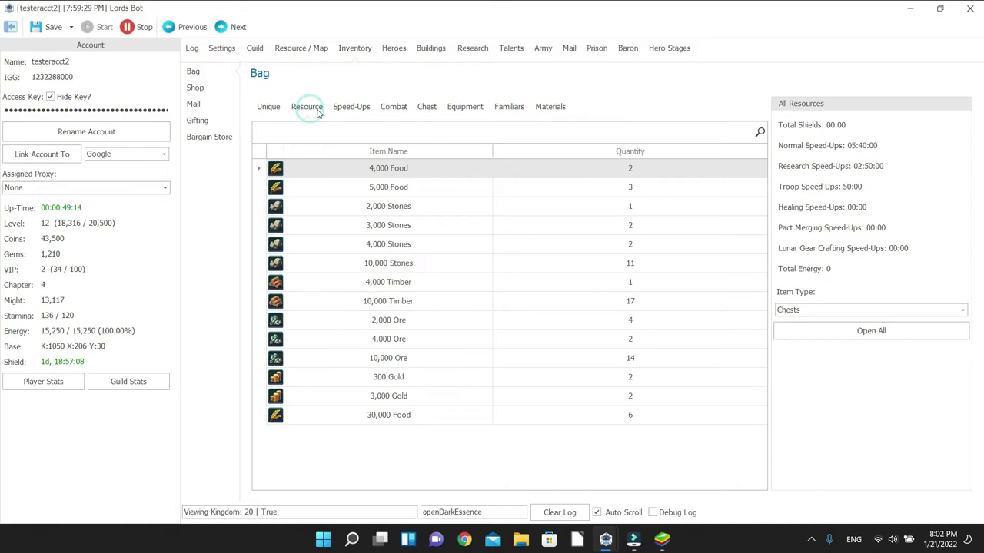
left_click(344, 109)
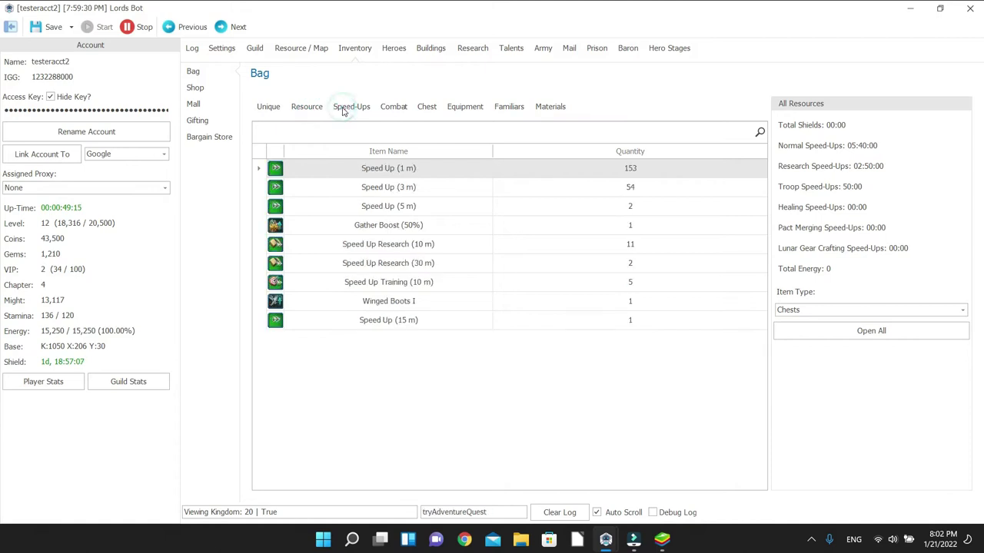
left_click(392, 109)
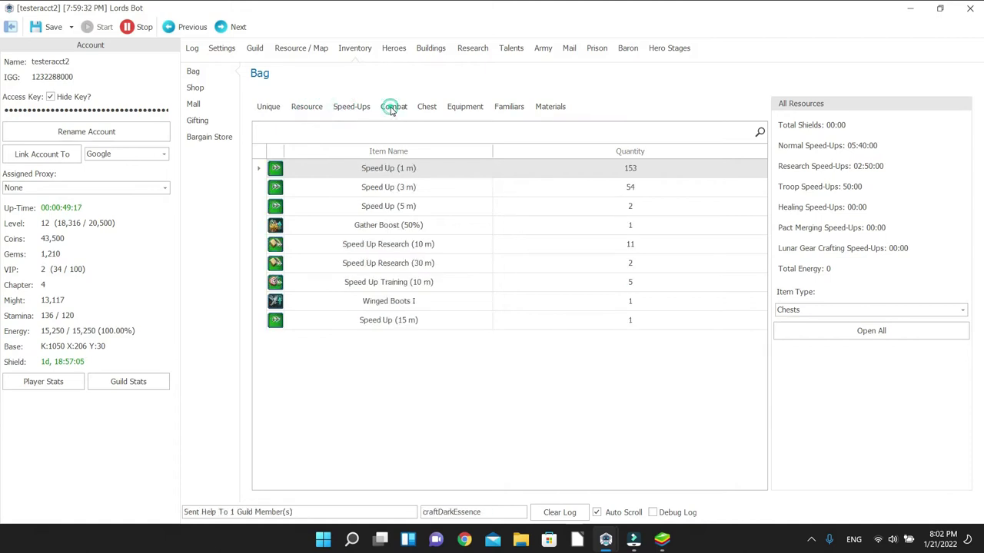
left_click(430, 110)
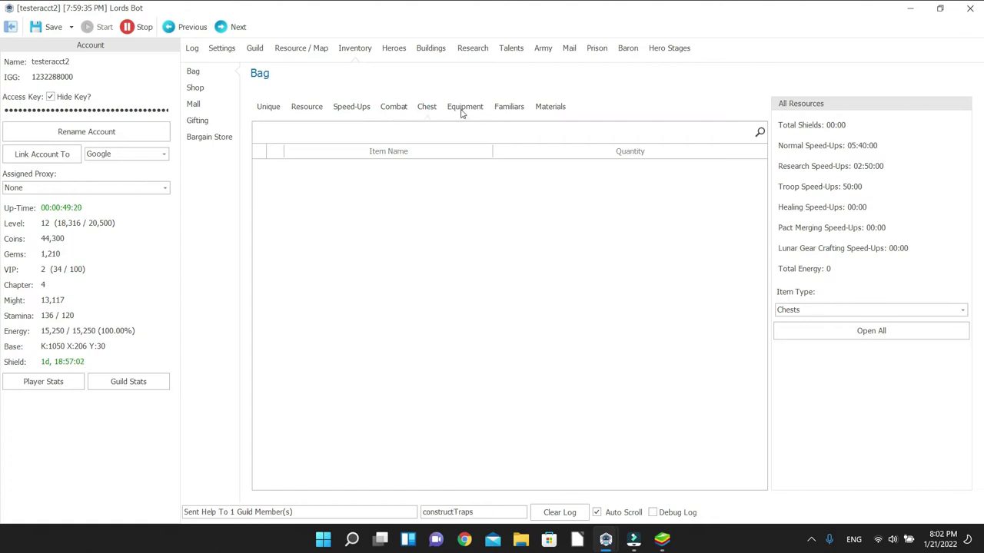
left_click(510, 107)
left_click(548, 107)
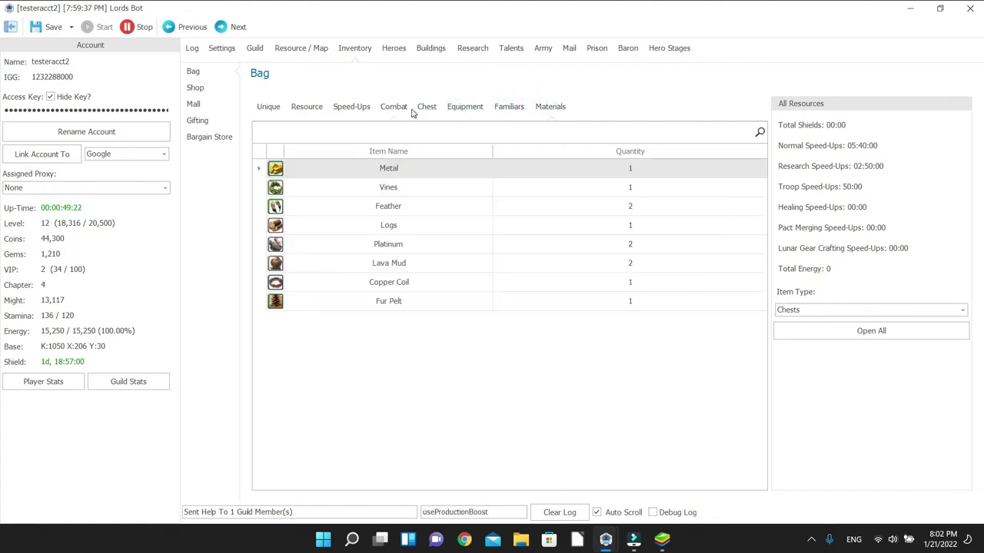
left_click(280, 110)
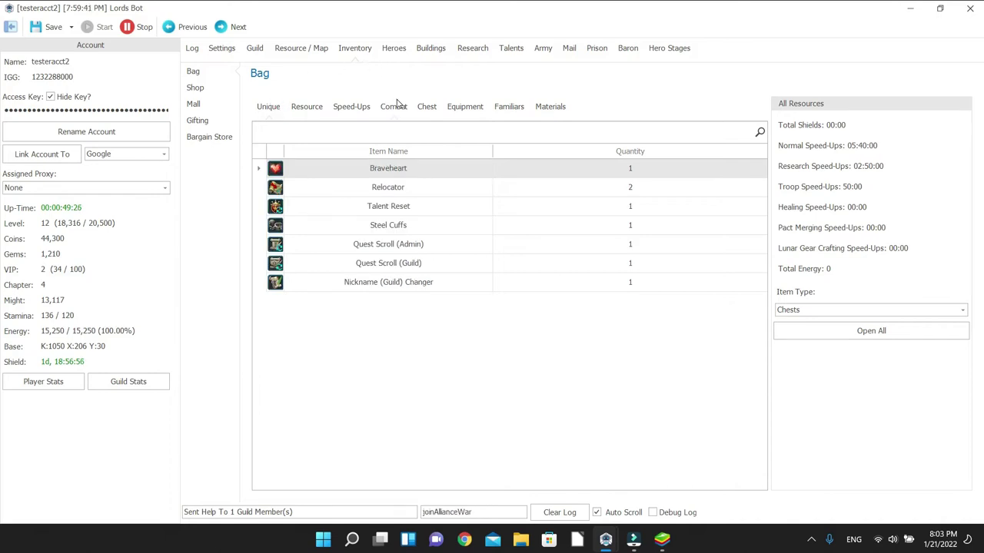
Return to the resource and map section, check the supply queue, and open the options for sending resources
left_click(221, 48)
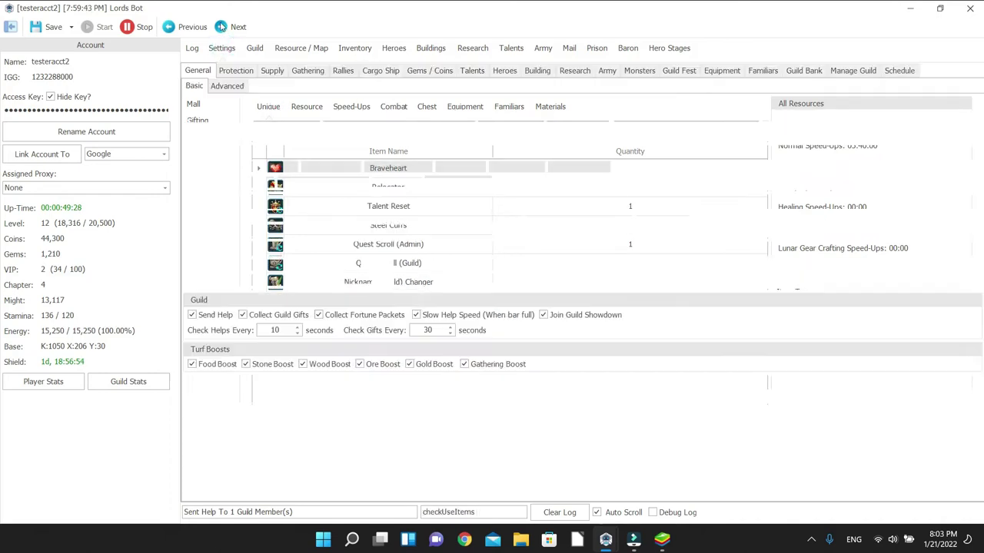
left_click(300, 48)
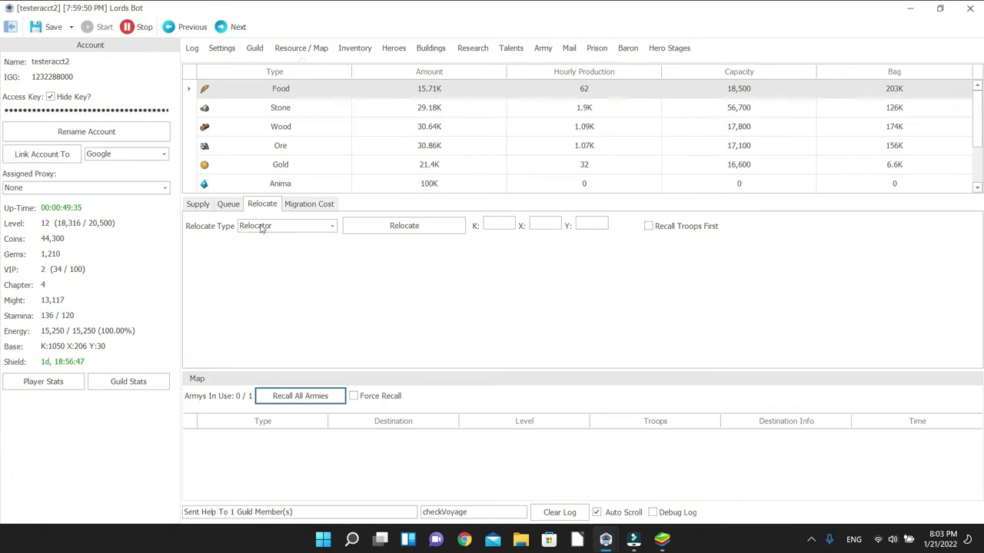
left_click(228, 205)
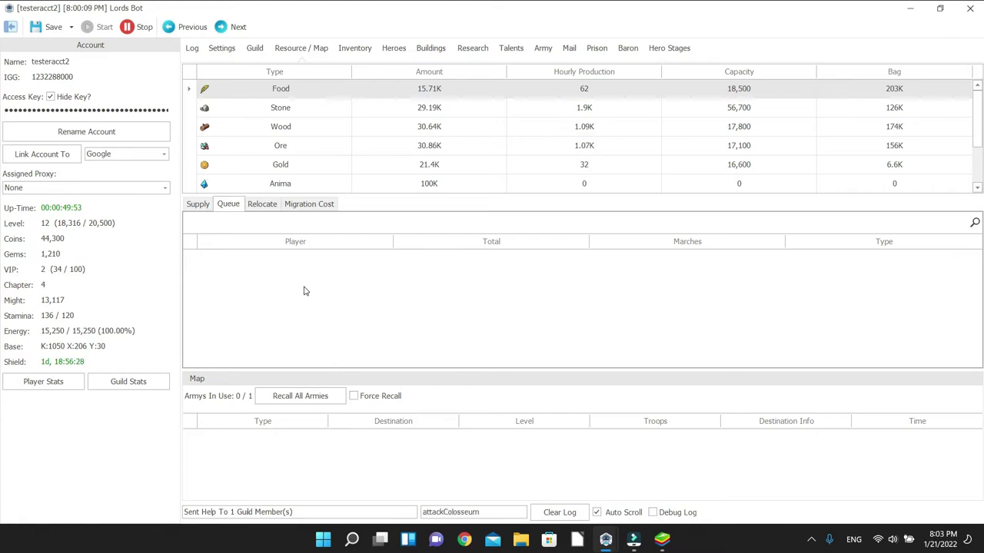
left_click(197, 204)
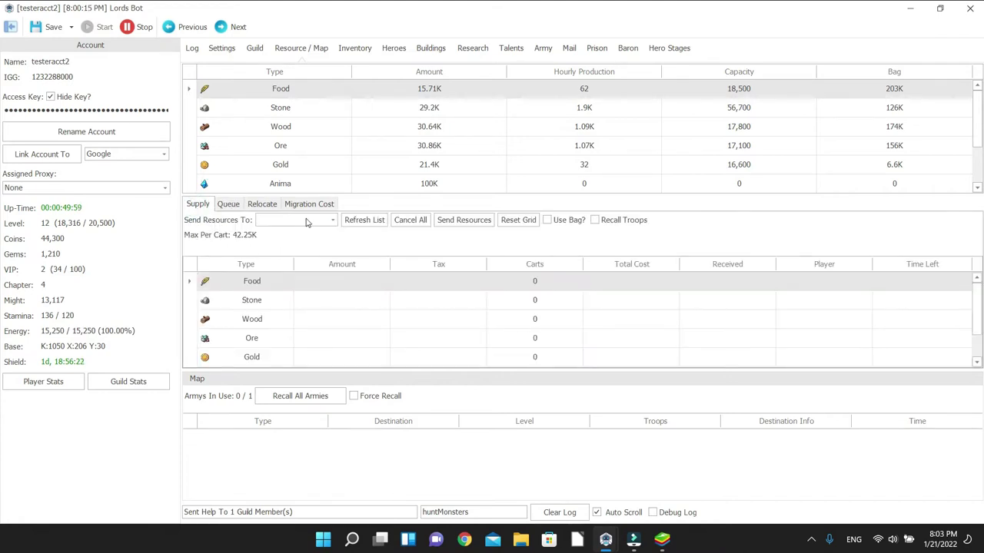
Refresh the list of supply recipients, and switch to BlueStacks to view the accounts on the game map before returning to Lords Bot
left_click(366, 221)
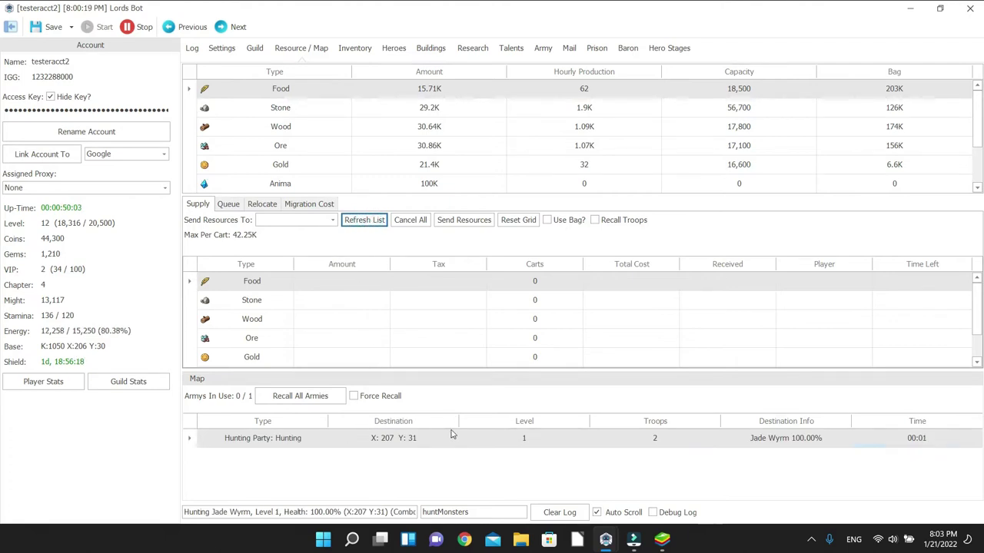
left_click(662, 539)
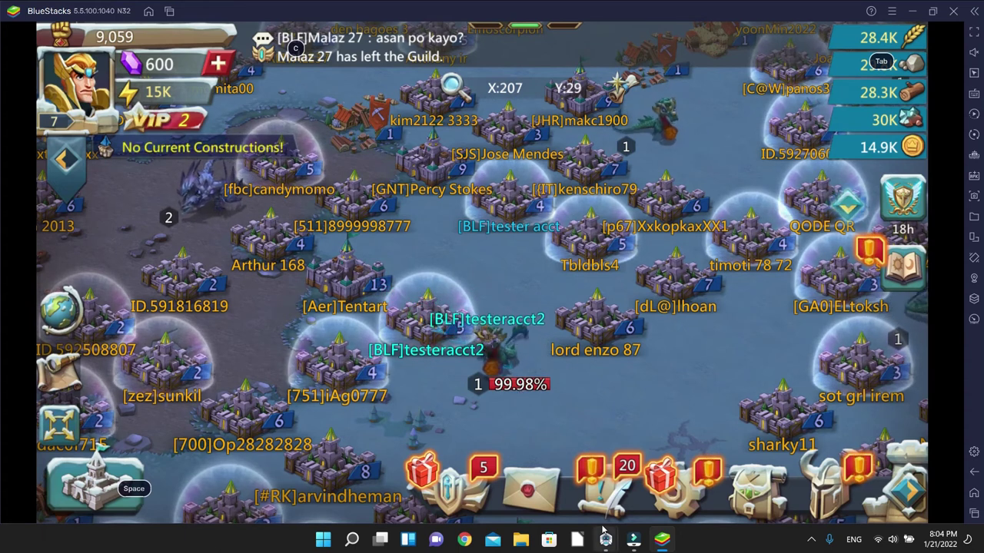
mouse_move(606, 539)
left_click(674, 472)
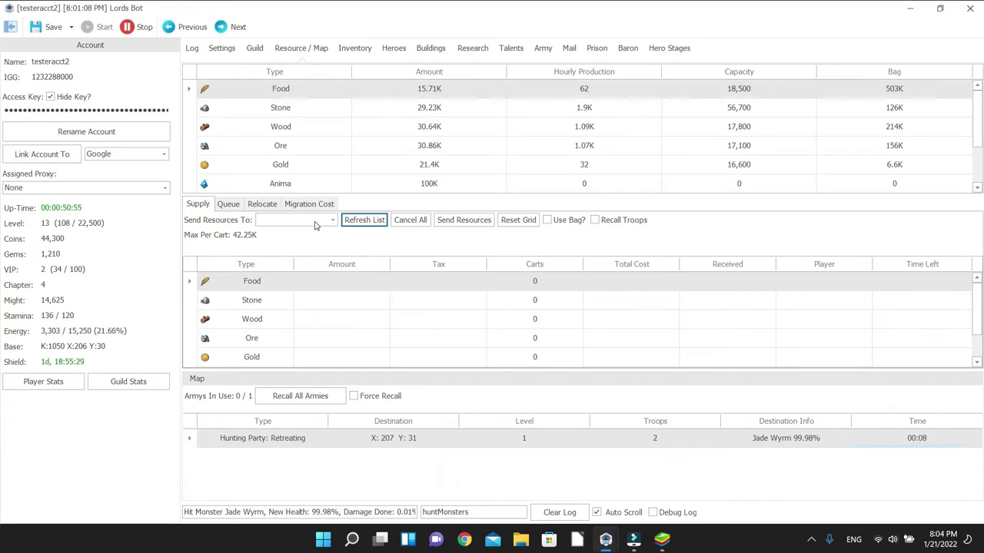
Reset the supply grid and set the Food amount for sending to 10
left_click(515, 220)
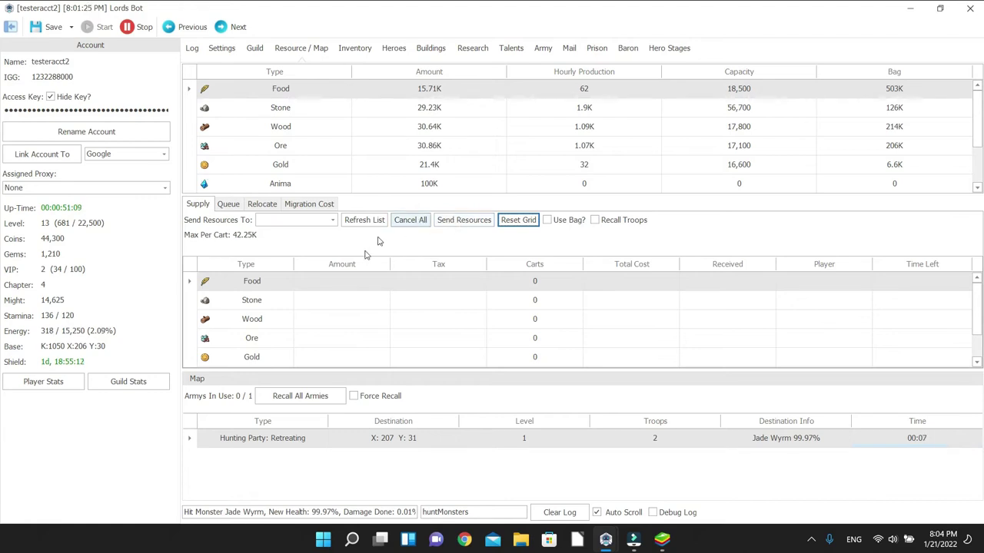
left_click(344, 284)
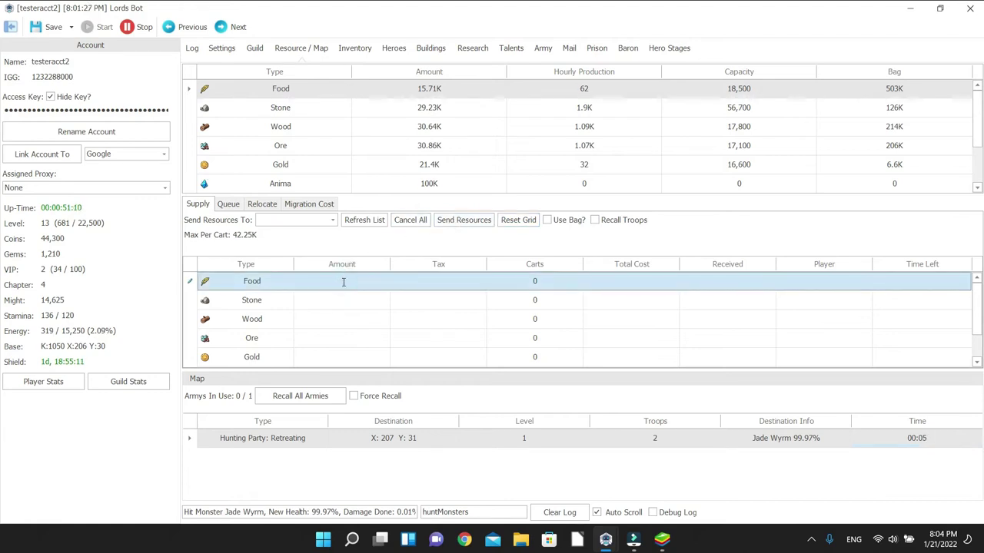
left_click(392, 306)
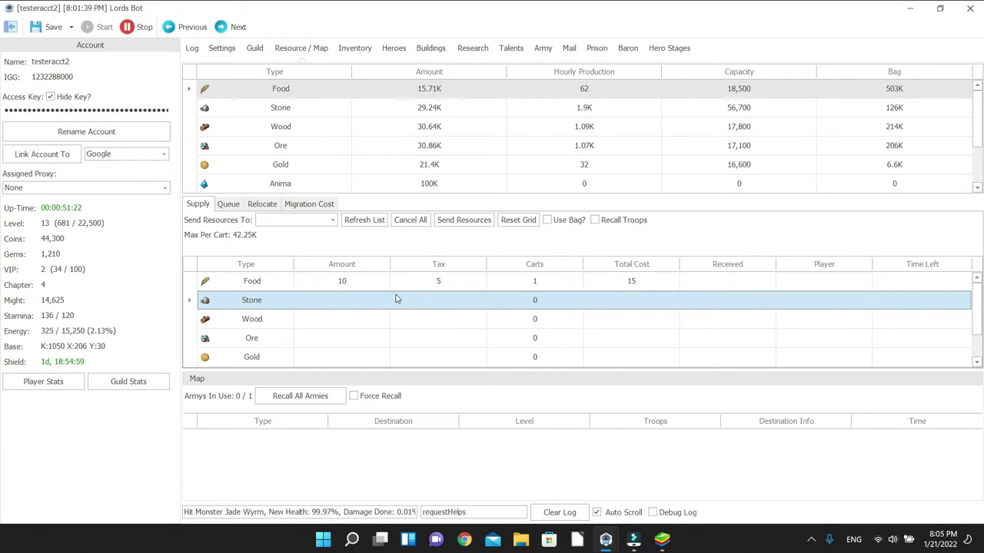
Choose tester acct as the recipient and send the resources
left_click(298, 223)
left_click_drag(332, 246, 331, 296)
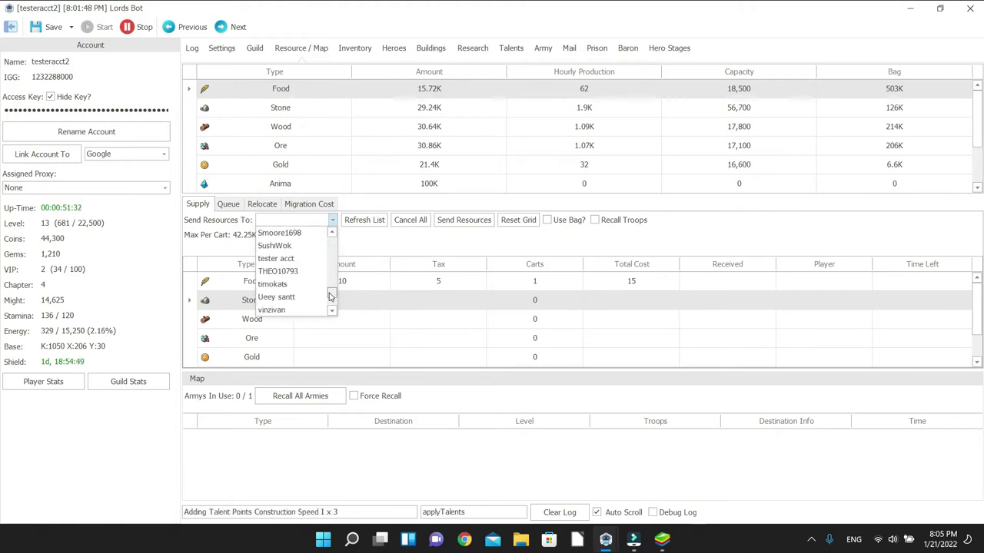
left_click(292, 260)
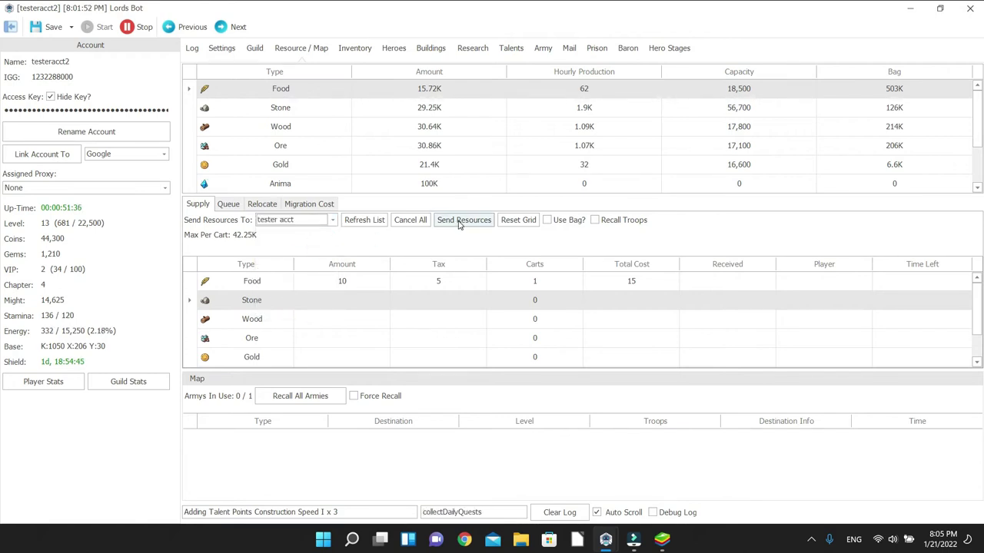
left_click(460, 221)
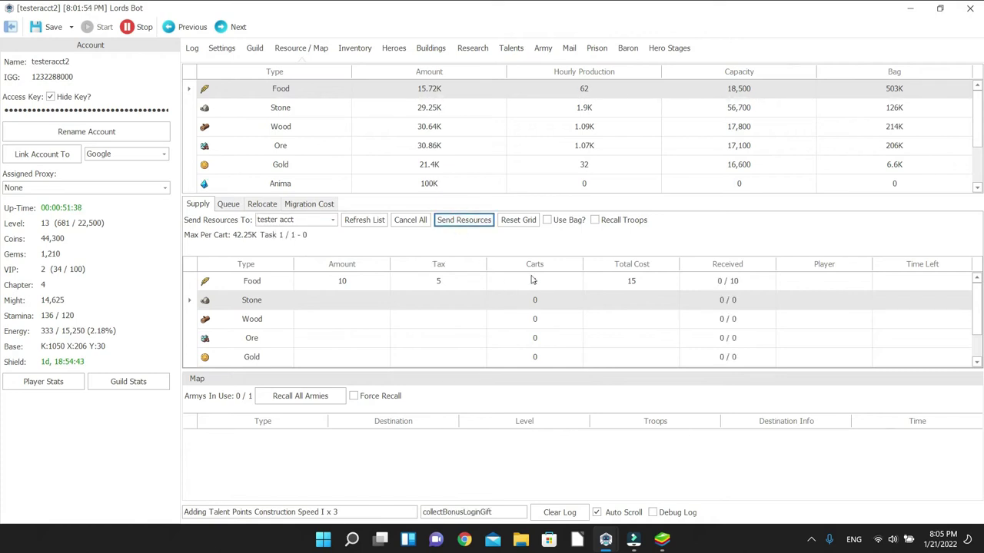
Switch to BlueStacks to examine testeracct2's supply march on the game map, and return to Lords Bot
left_click(661, 541)
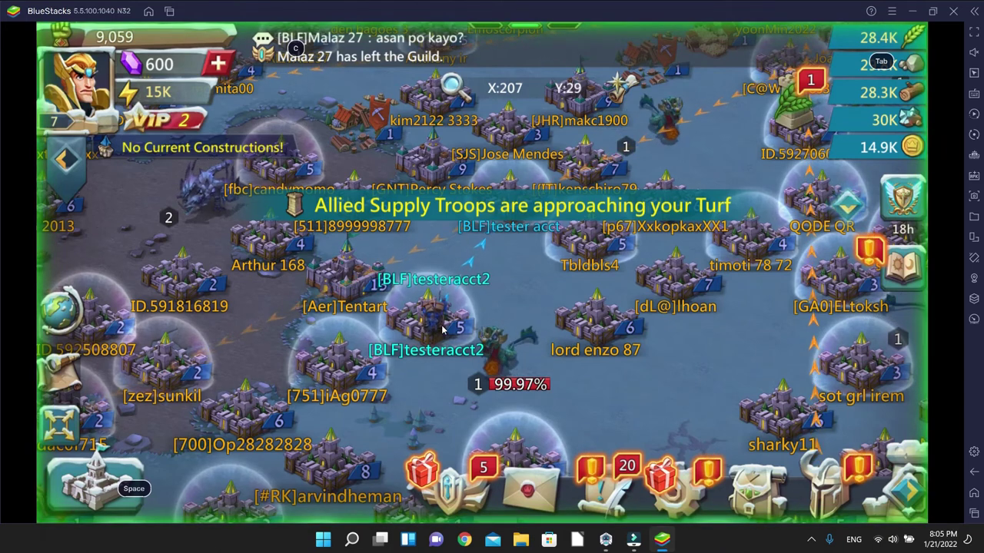
left_click_drag(473, 291, 461, 296)
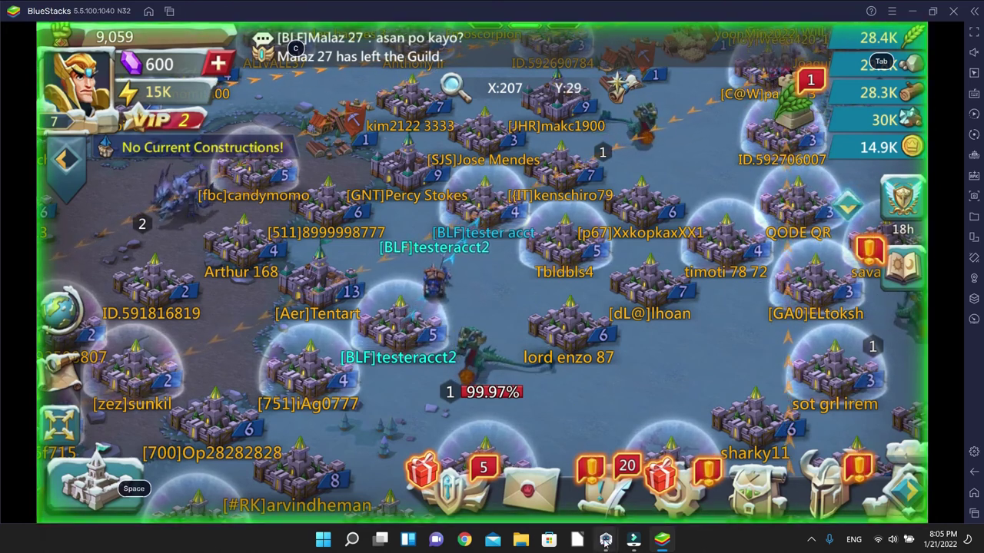
mouse_move(605, 538)
left_click(652, 484)
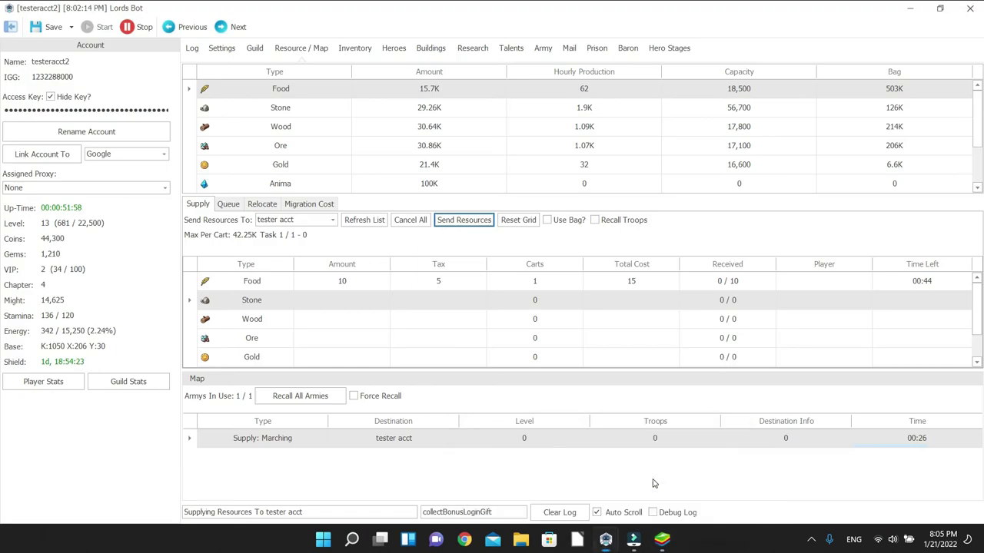
Try a Food amount of 10M, reset the supply grid, and check the recipient list while keeping tester acct selected
left_click(360, 280)
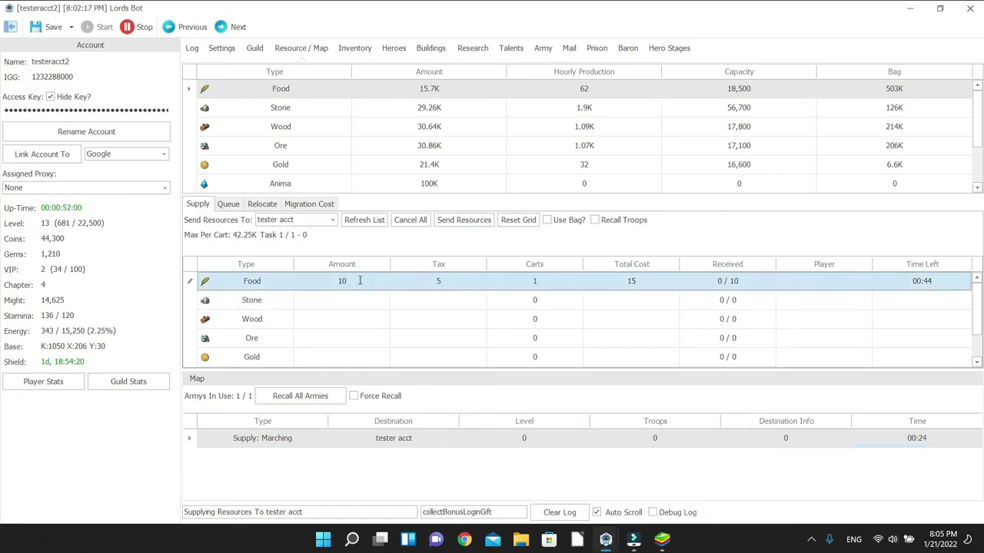
type("M")
left_click(405, 302)
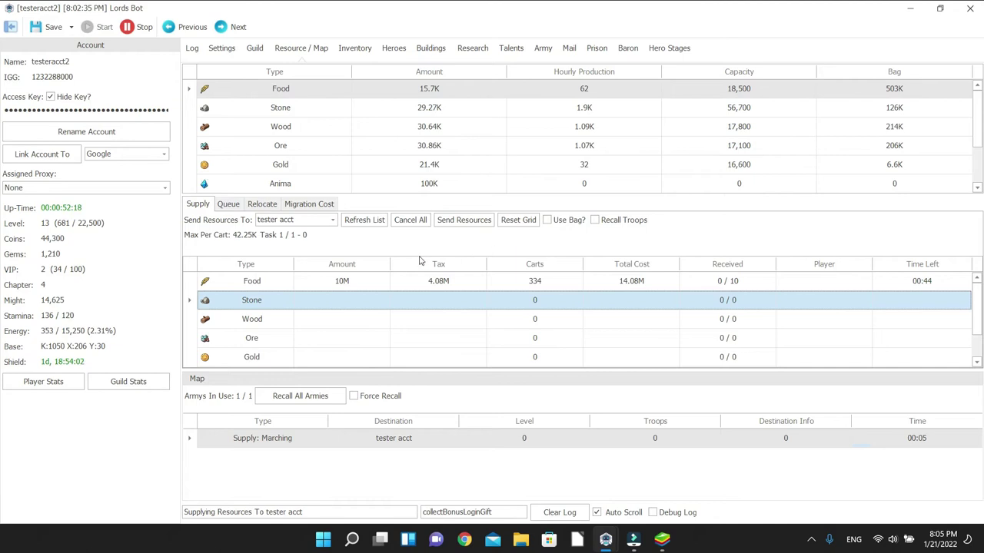
left_click(519, 219)
left_click(330, 220)
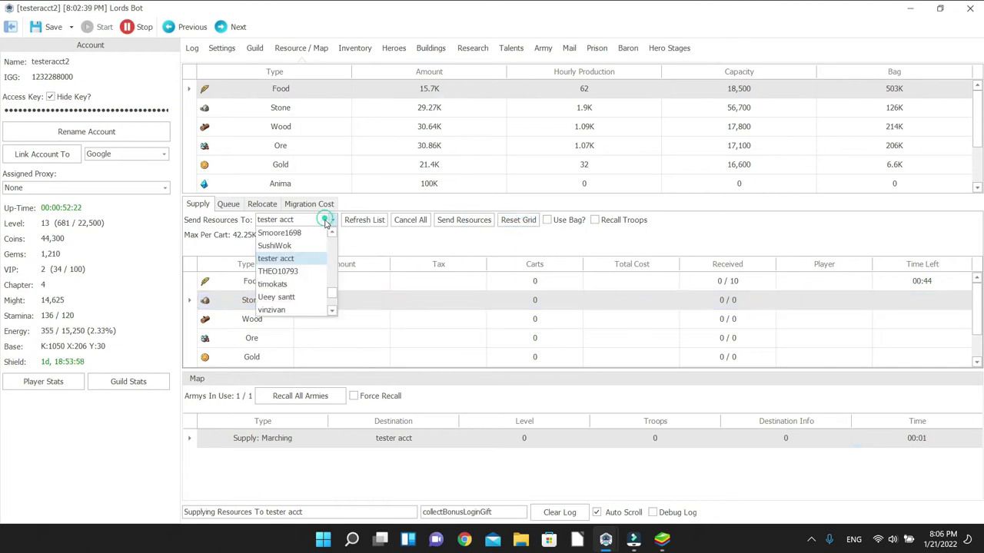
left_click(408, 237)
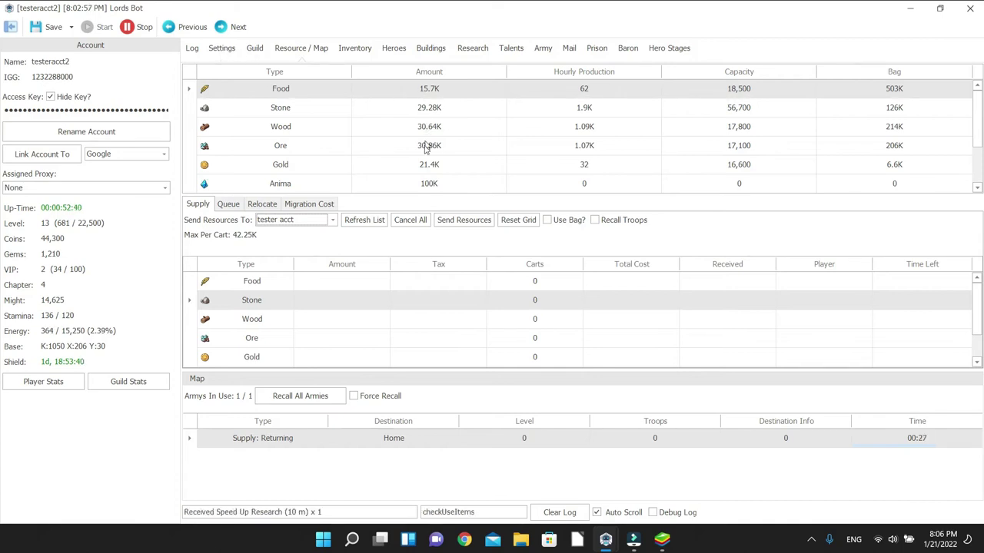
Open the account's supply settings and auto-configure the reserved and needed resource amounts
left_click(222, 49)
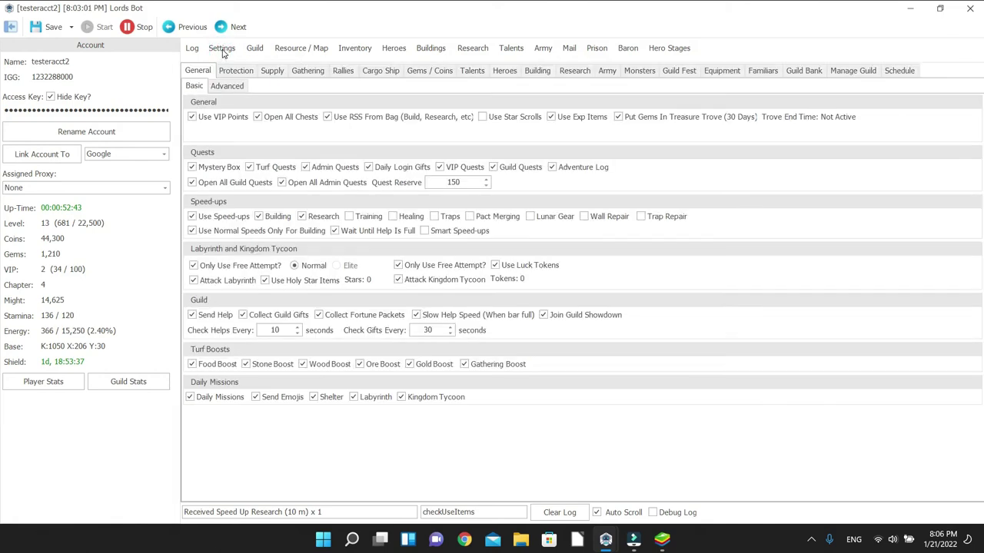
left_click(273, 71)
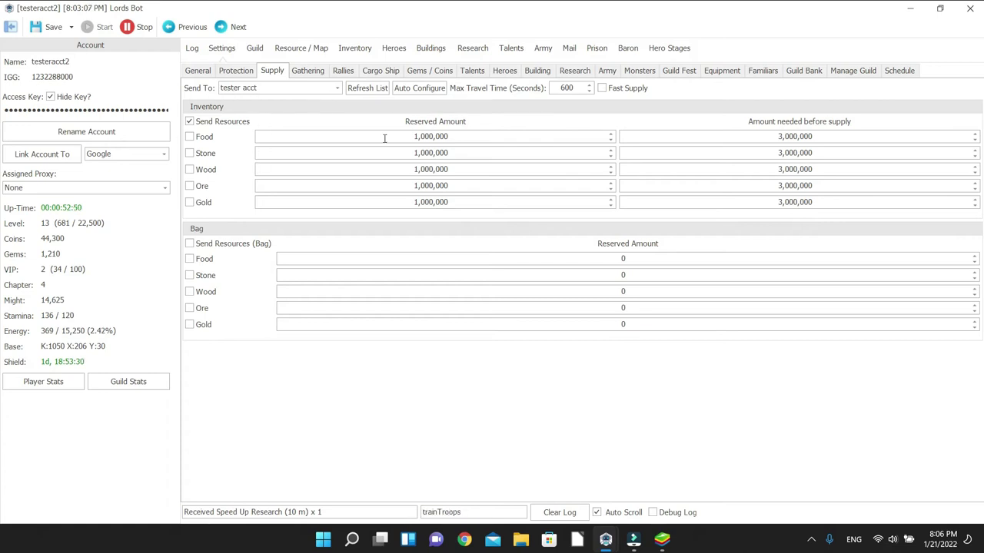
left_click(419, 88)
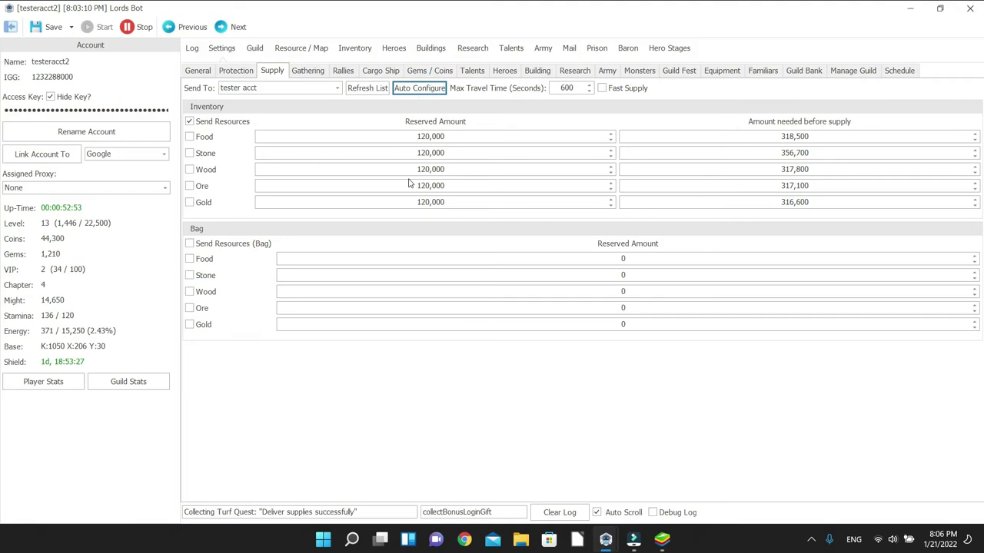
Set the Food reserved amount to 20,000, enable Food for automatic sending from inventory, and save the configuration
left_click(423, 136)
left_click(420, 136)
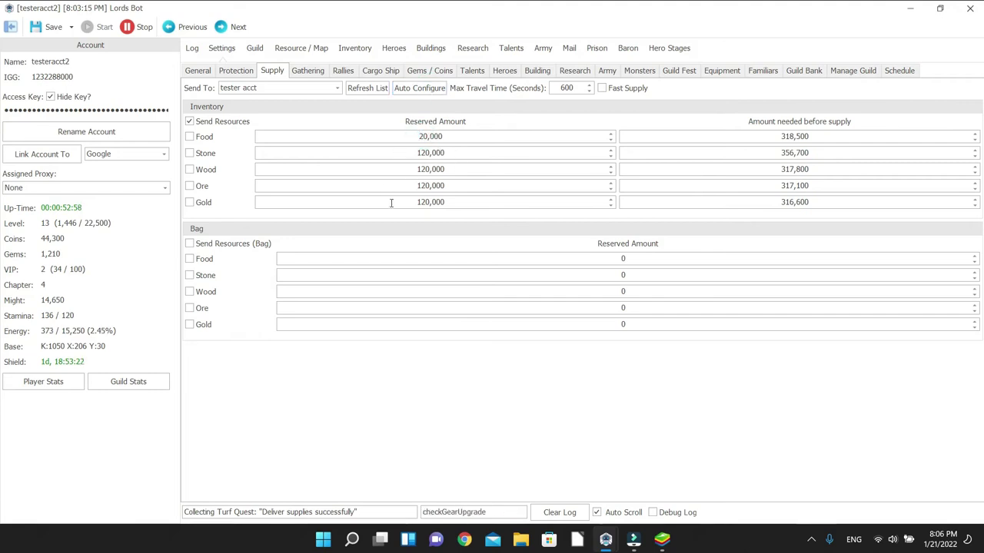
left_click(190, 137)
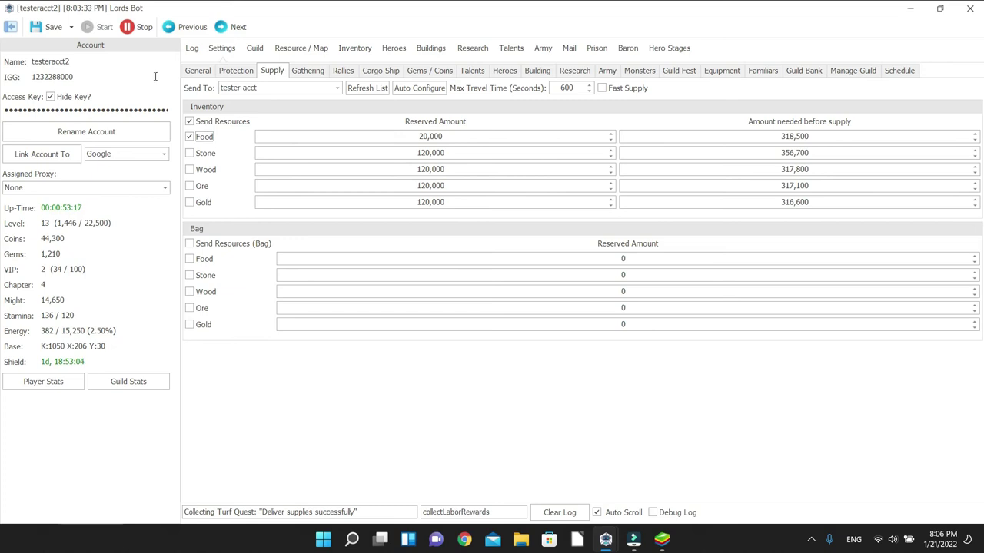
left_click(47, 27)
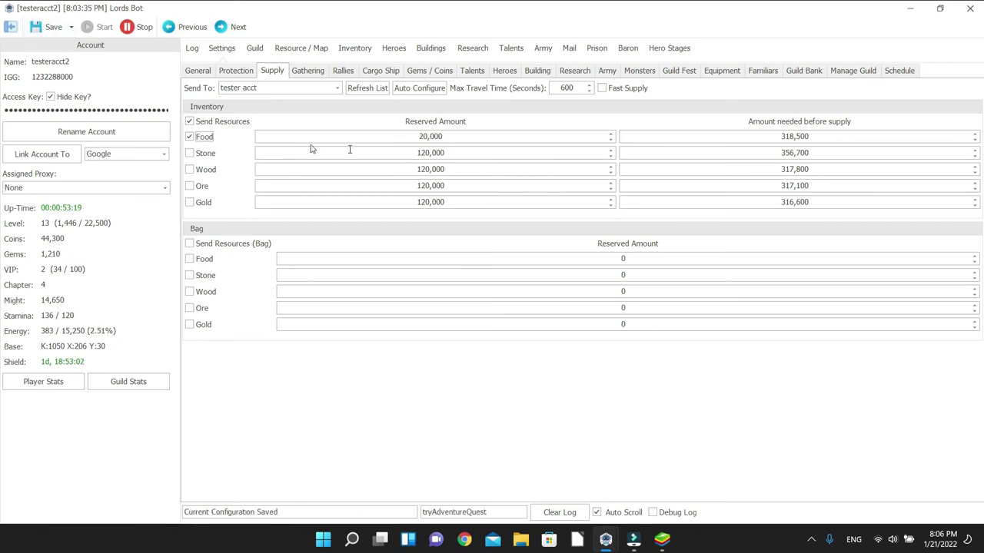
Check the BlueStacks game map and the bot's resource and map section for an automatic supply march
left_click(662, 540)
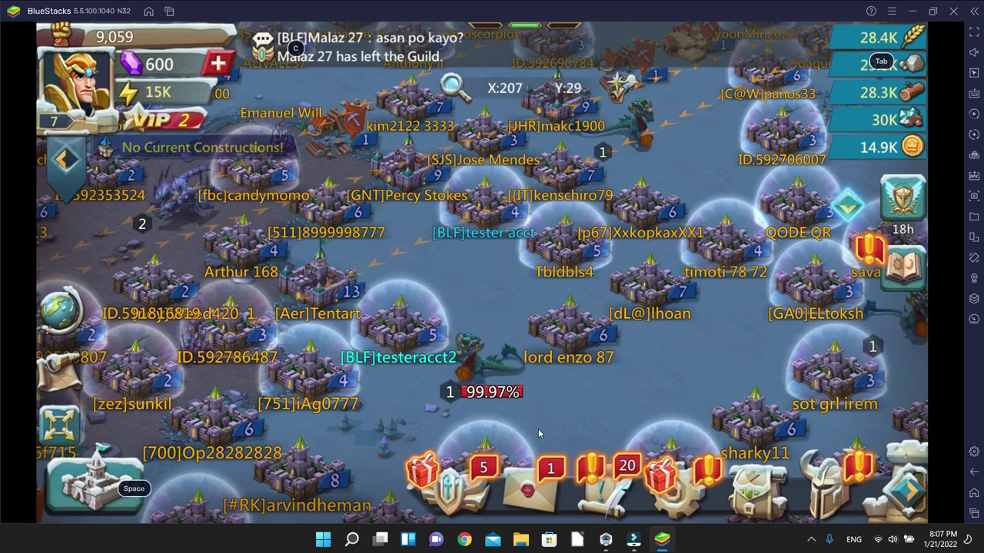
mouse_move(609, 539)
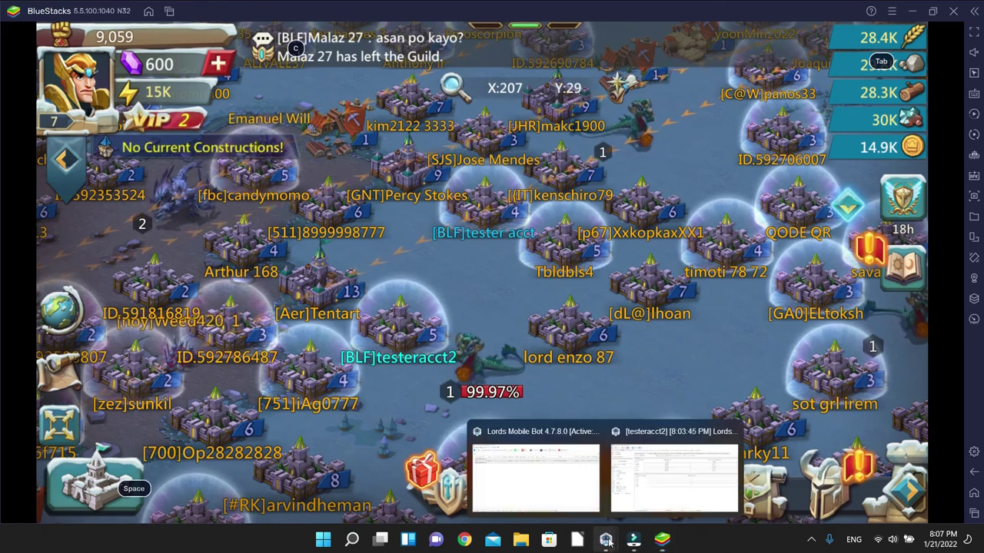
left_click(684, 473)
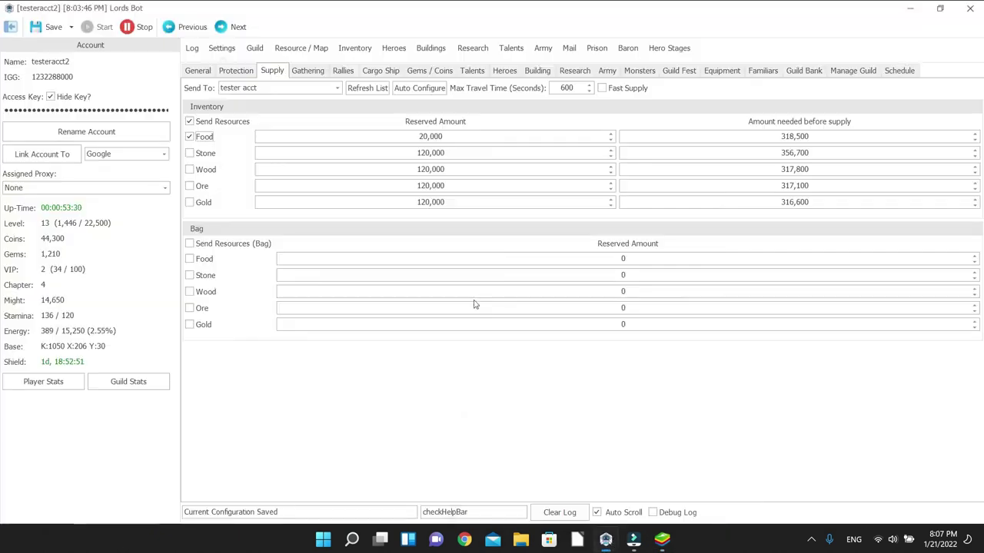
left_click(311, 49)
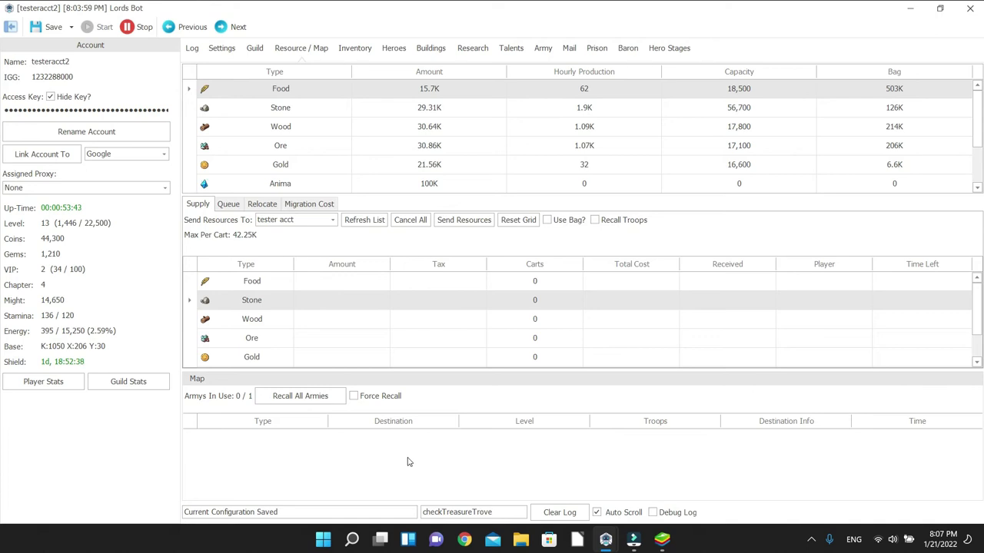
key("alt+Tab")
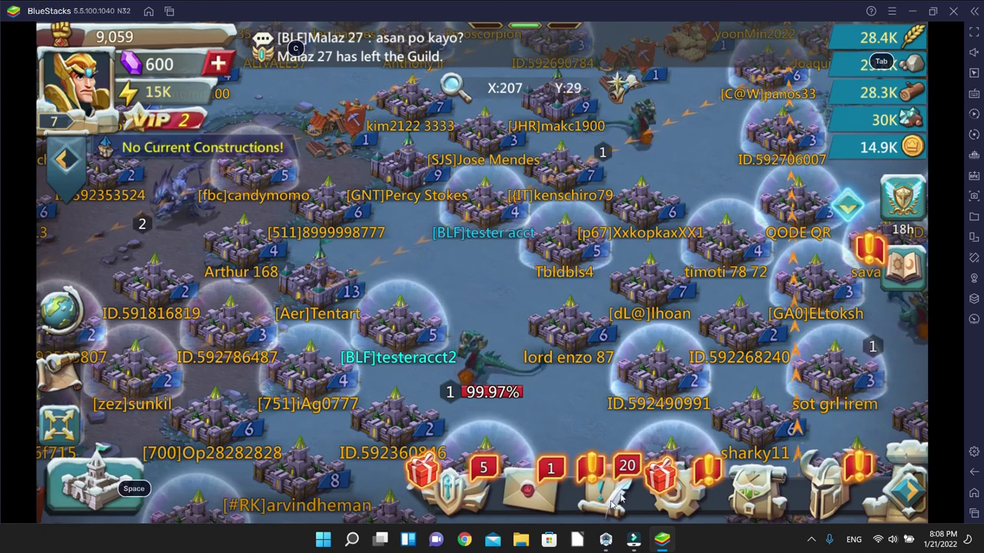
mouse_move(607, 542)
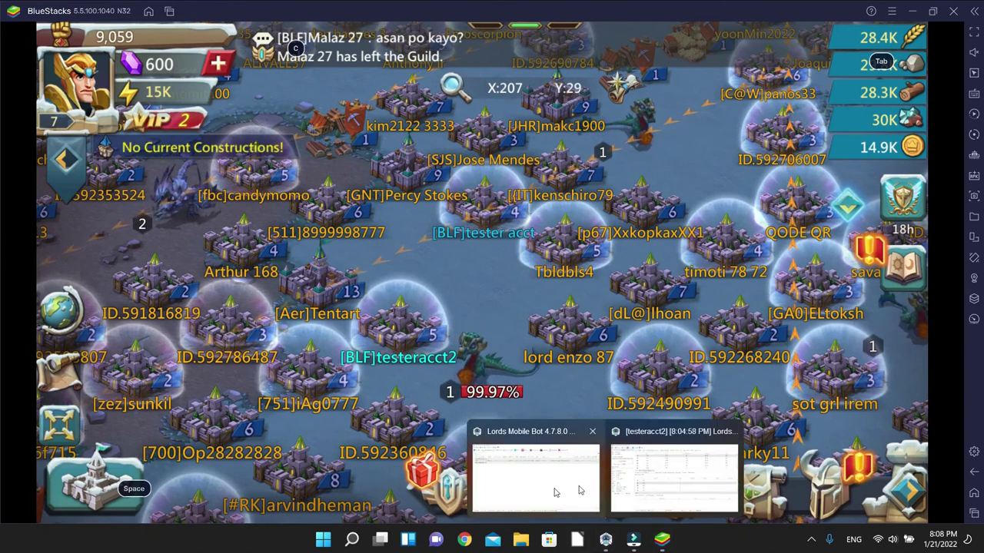
left_click(669, 472)
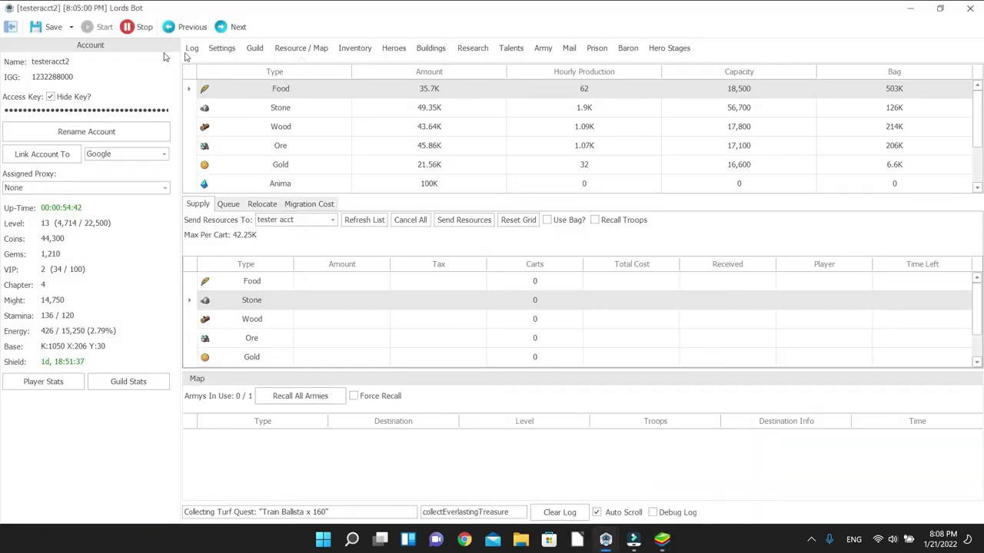
Compare the supply settings with the current Food stock, set Food's amount needed before supply to 28,500, and save the configuration
left_click(222, 48)
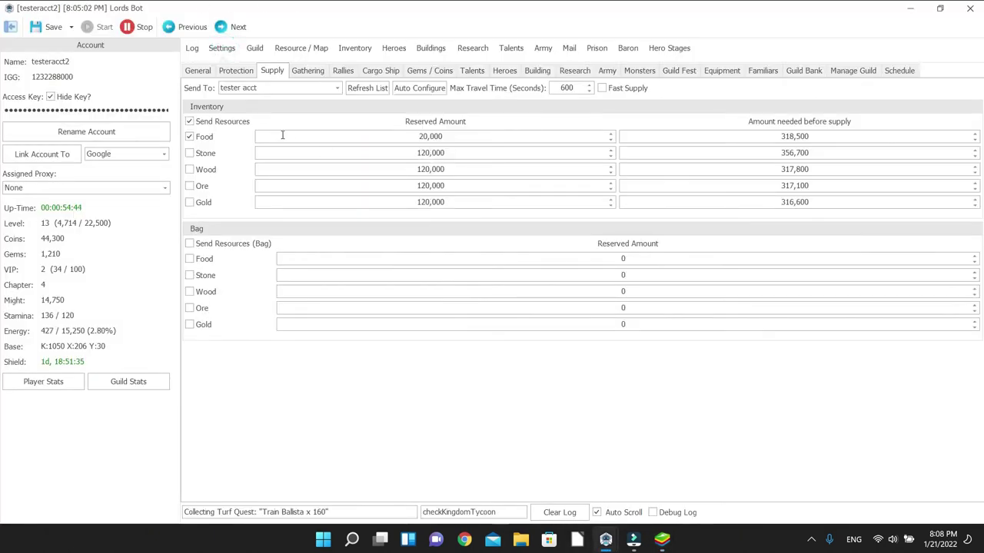
left_click(301, 48)
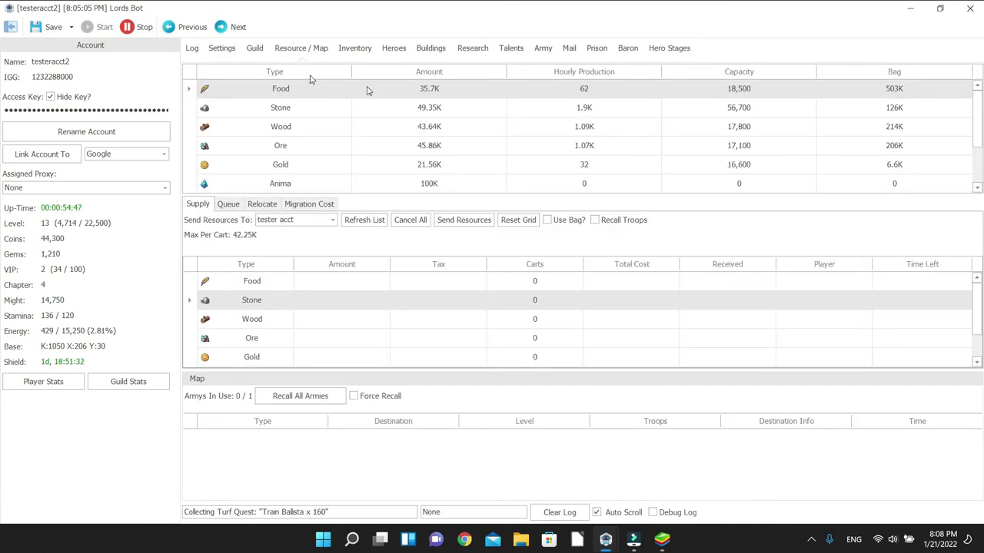
left_click(224, 49)
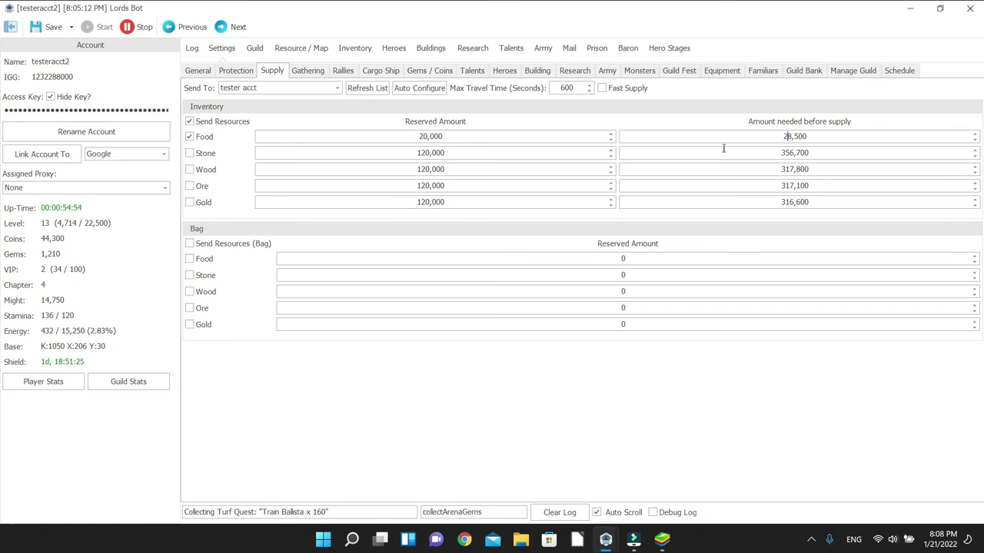
left_click(51, 26)
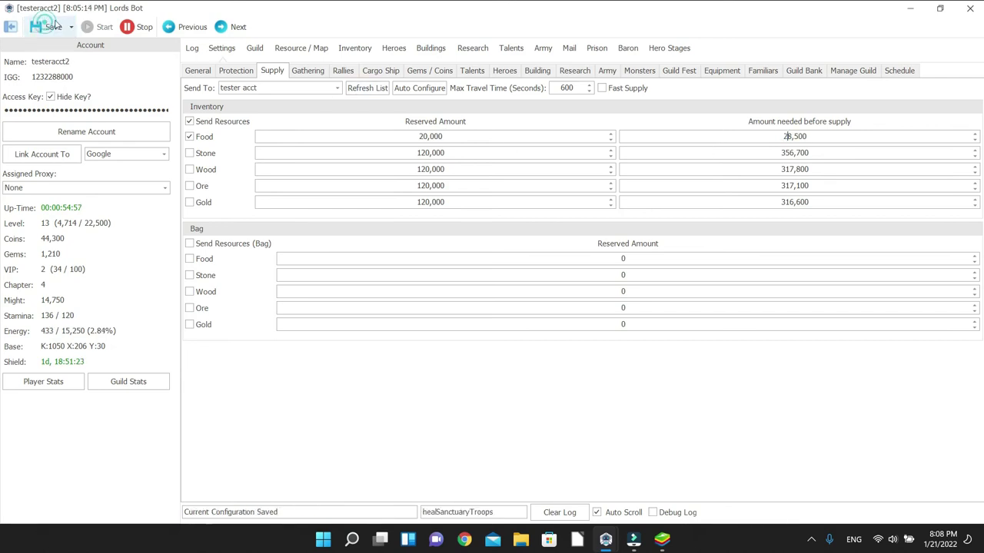
Examine the automatic supply march to tester acct in the resource and map section and on the BlueStacks game map
left_click(307, 48)
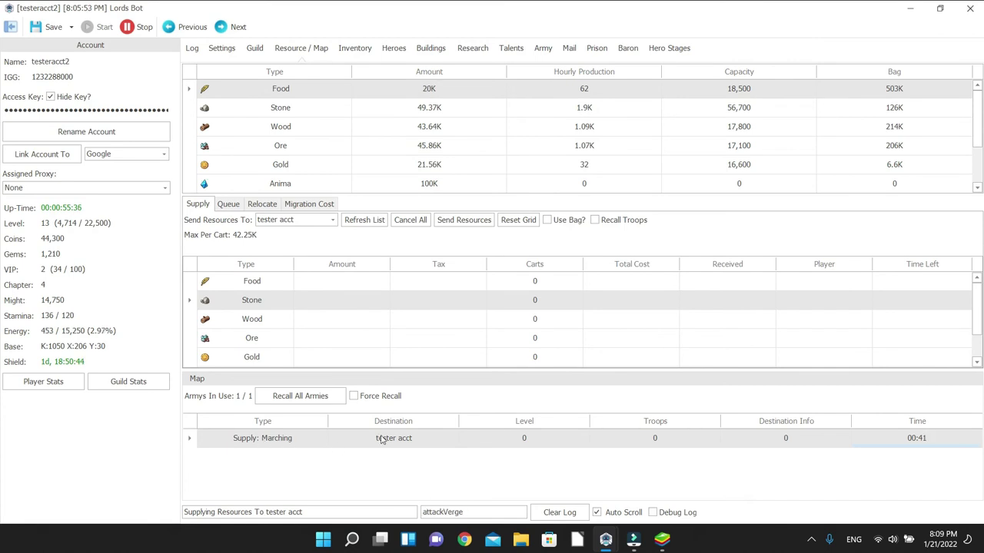
left_click(662, 539)
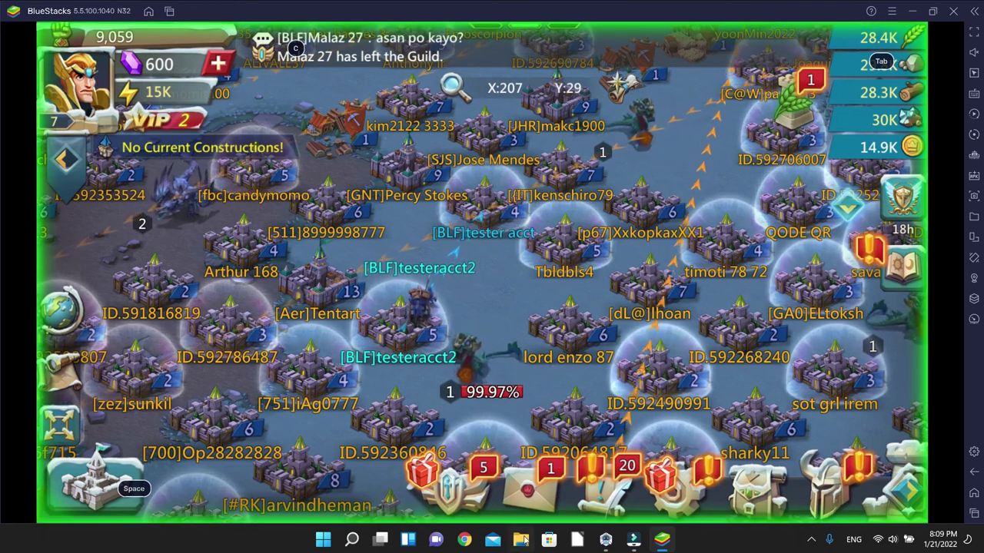
Return to the testeracct2 bot, disable automatic resource sending and Food in the inventory supply settings, and save the configuration
mouse_move(606, 540)
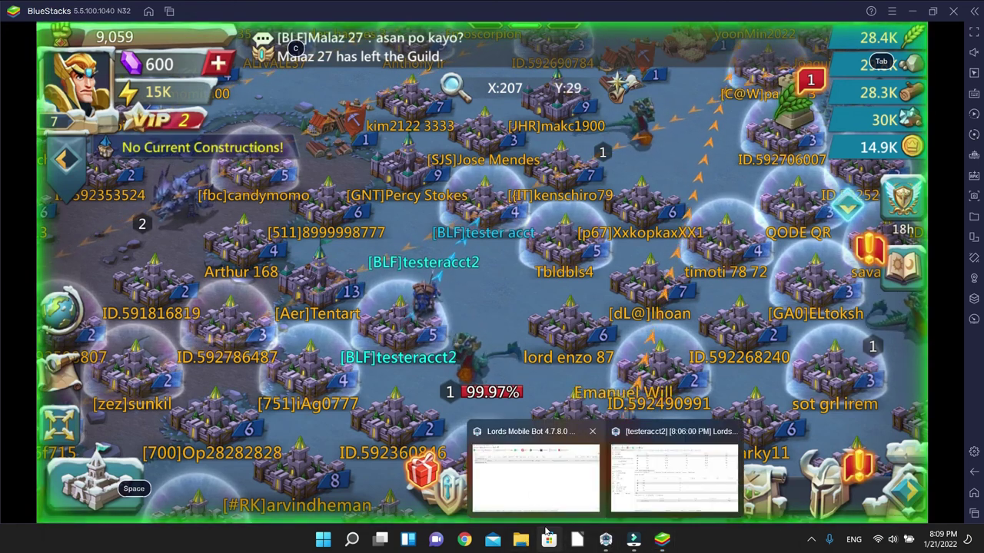
left_click(658, 475)
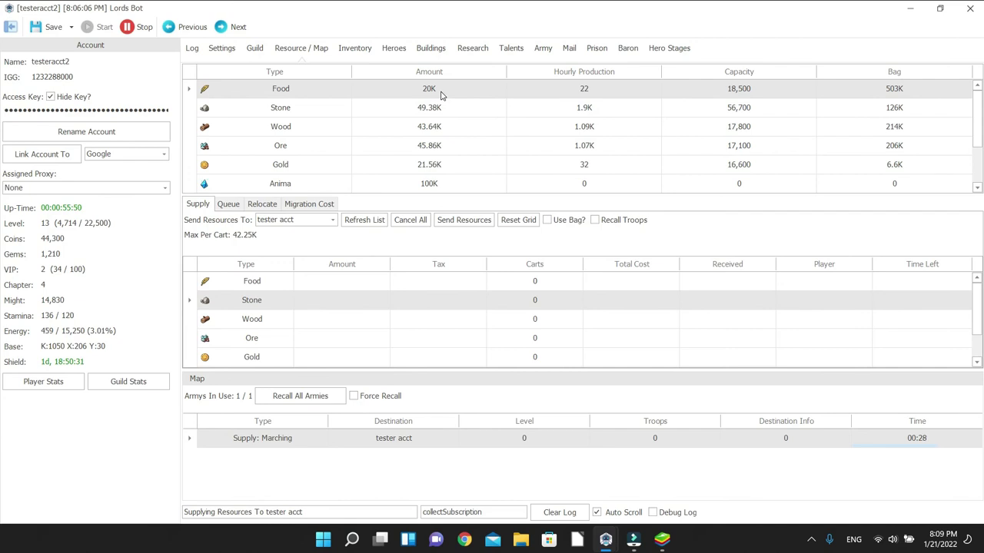
left_click(221, 49)
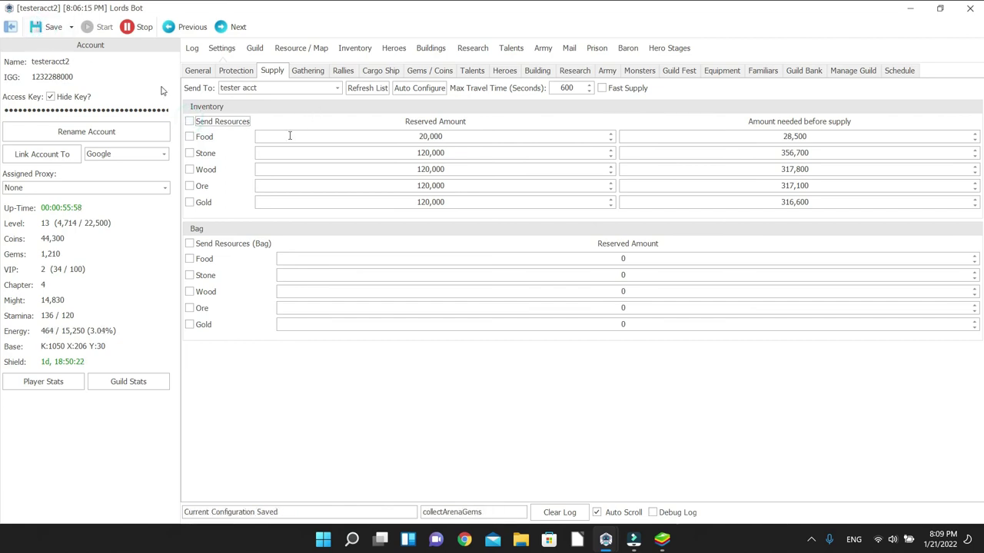
Check the supply march's progress on the BlueStacks game map and the remaining resources and army status in the bot's resource and map section
left_click(661, 540)
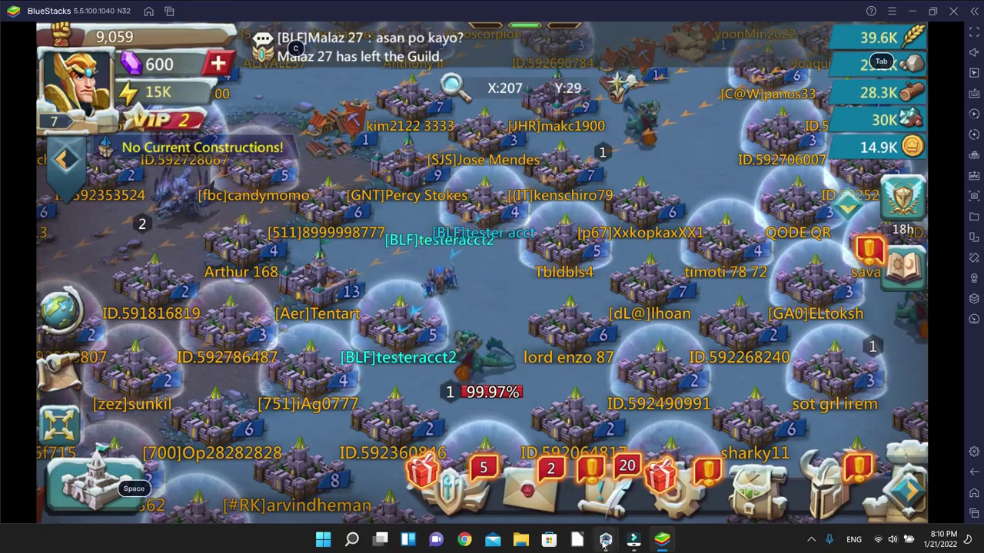
mouse_move(604, 544)
left_click(671, 488)
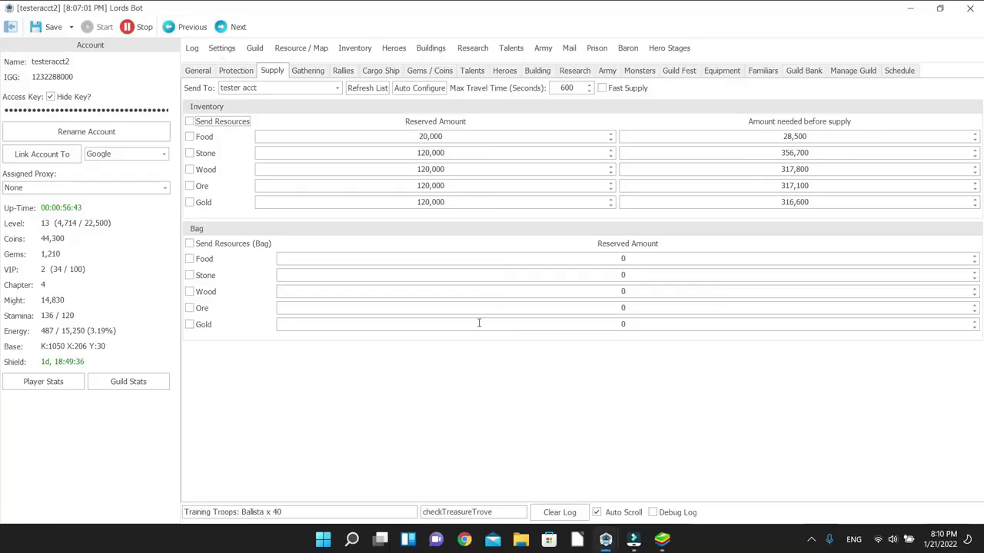
left_click(293, 51)
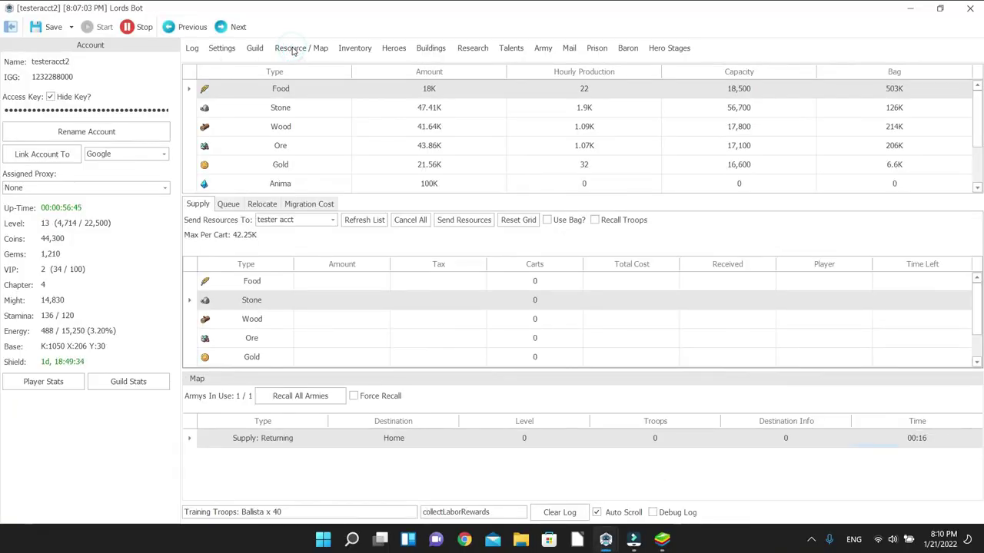